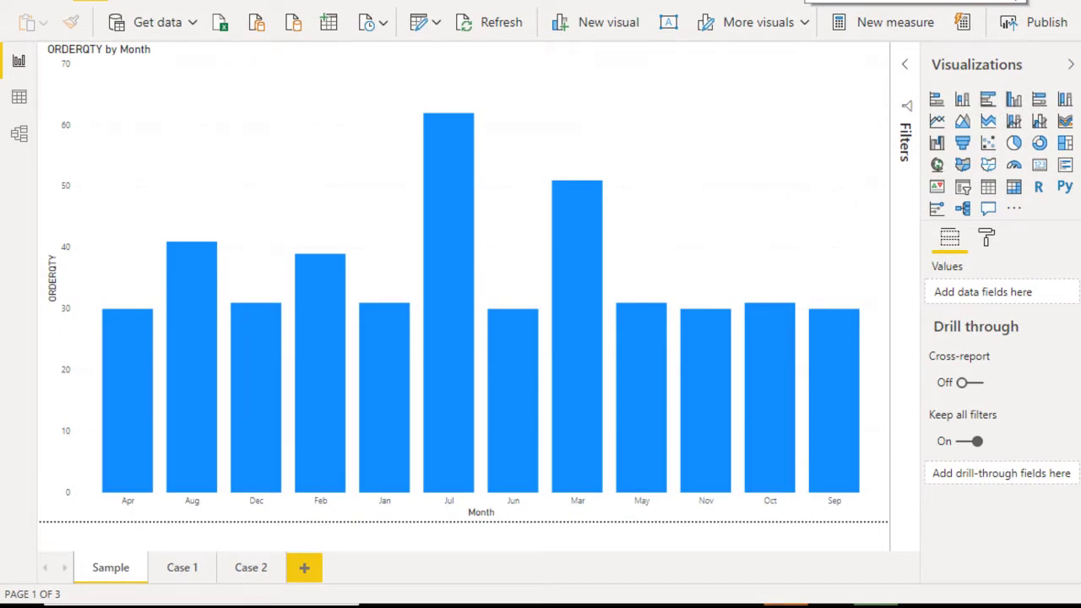
Compare the month order of the ORDERQTY by Month charts on the Sample, Case 1 and Case 2 pages.
{"action": "left_click", "coordinate": [737, 184]}
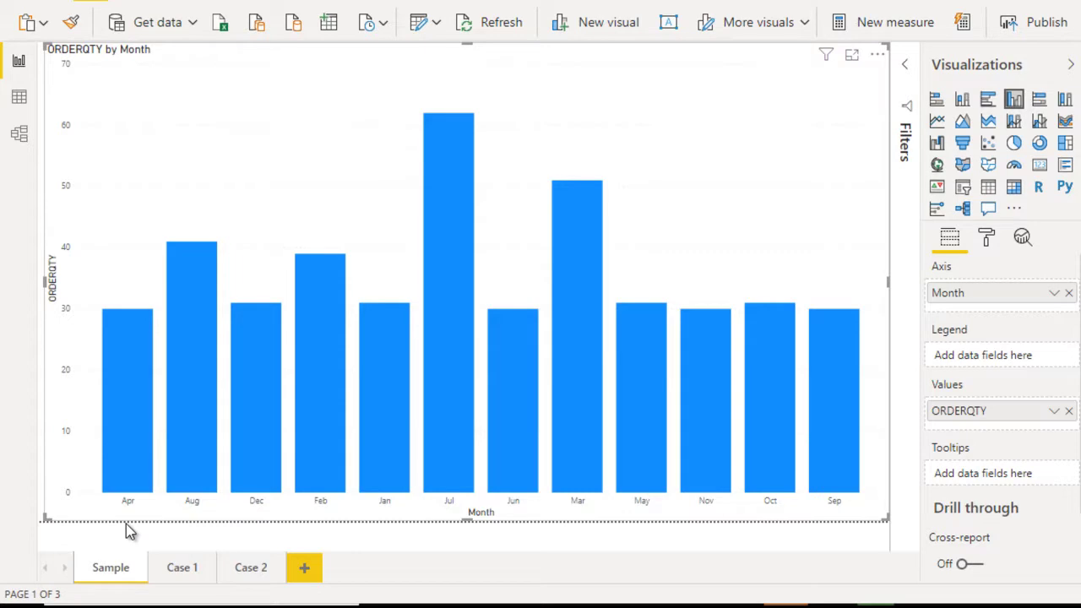
{"action": "left_click", "coordinate": [182, 574]}
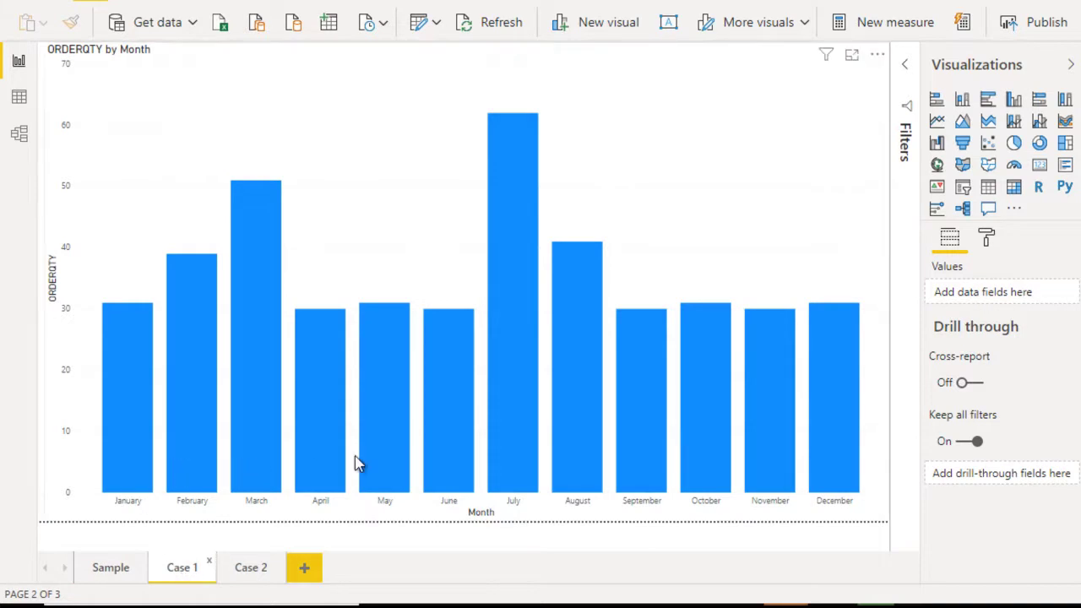
{"action": "mouse_move", "coordinate": [832, 485]}
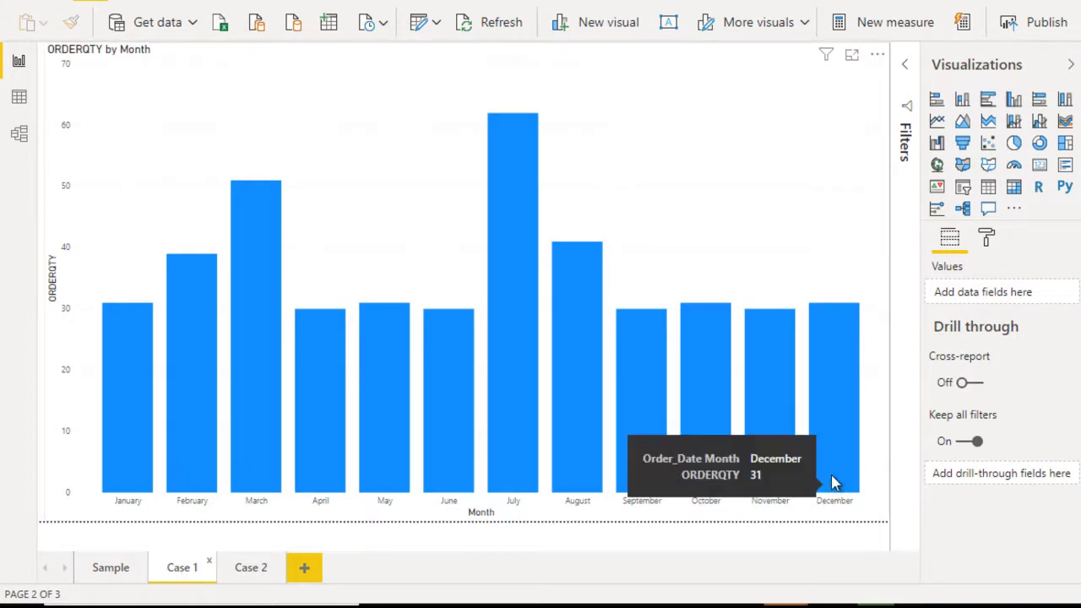
{"action": "left_click", "coordinate": [245, 572]}
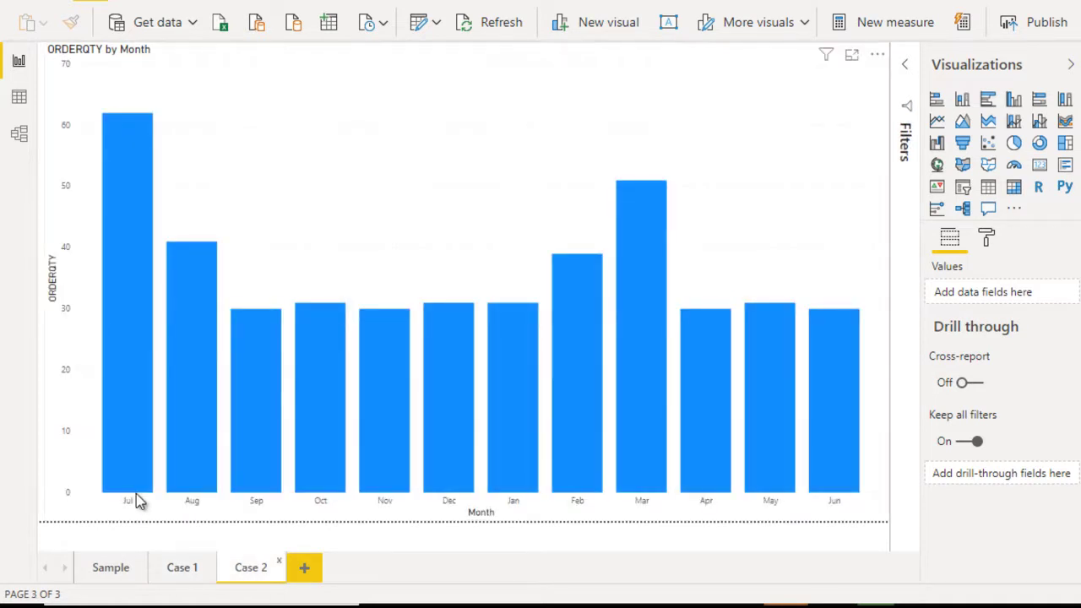
{"action": "mouse_move", "coordinate": [131, 496]}
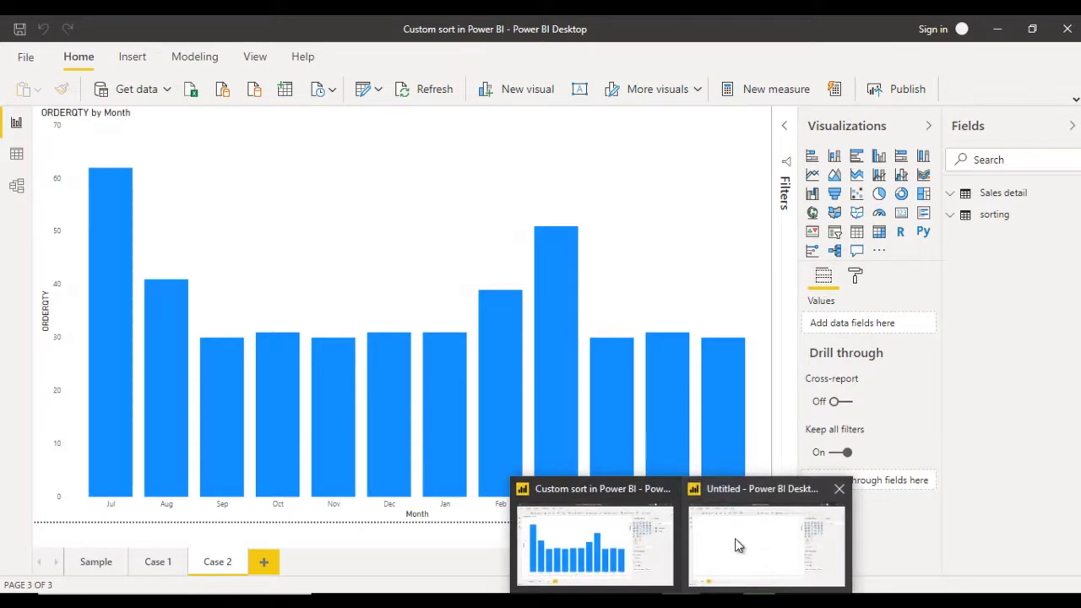
Switch to the untitled blank report and load the Custom sort sheet from the Excel workbook Source.xlsx.
{"action": "left_click", "coordinate": [736, 541]}
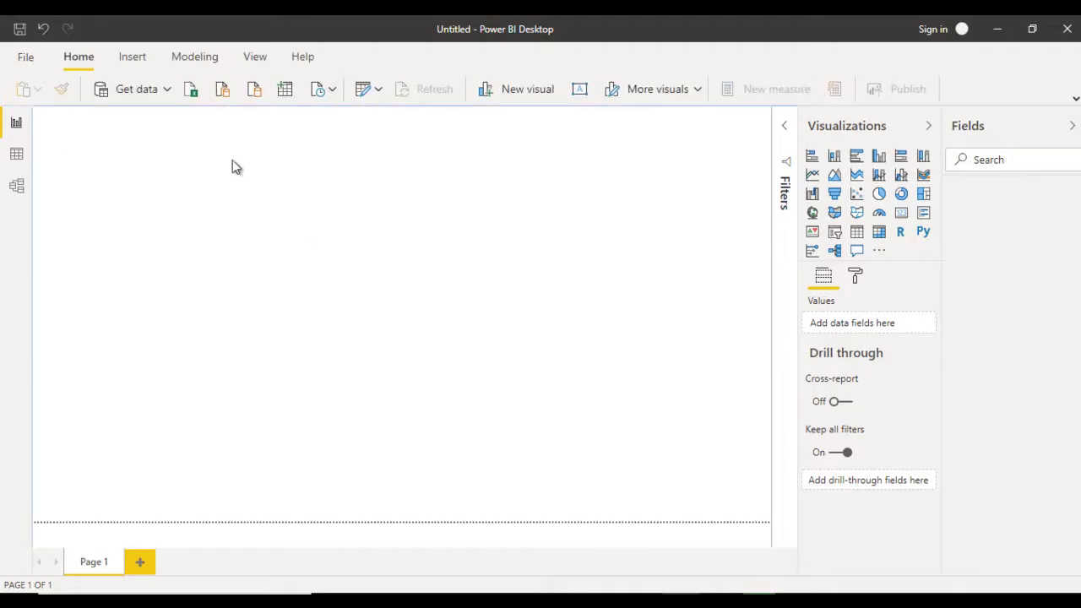
{"action": "left_click", "coordinate": [168, 89]}
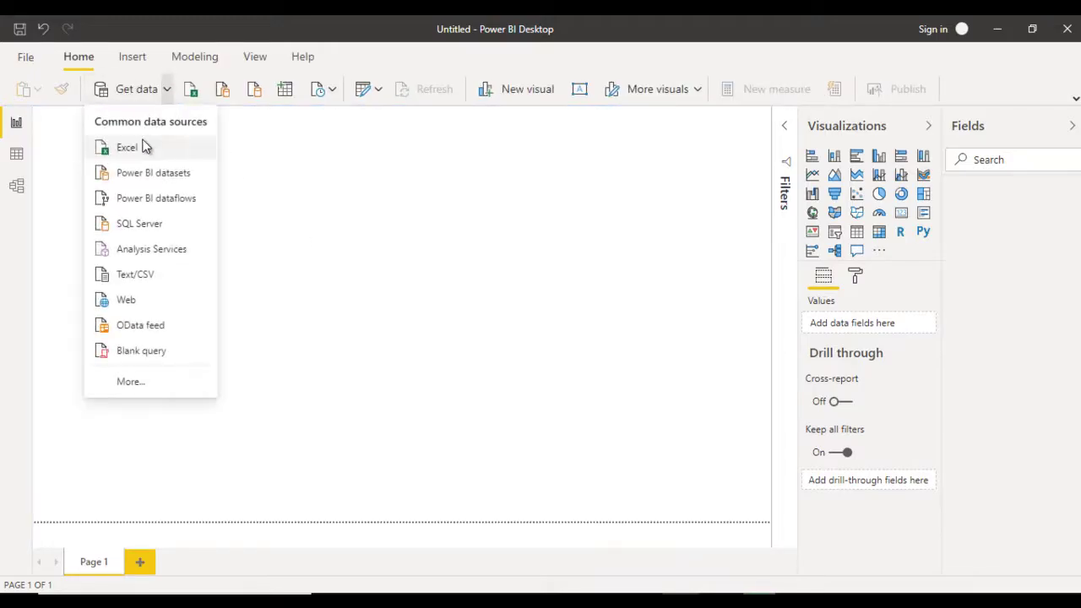
{"action": "left_click", "coordinate": [177, 147]}
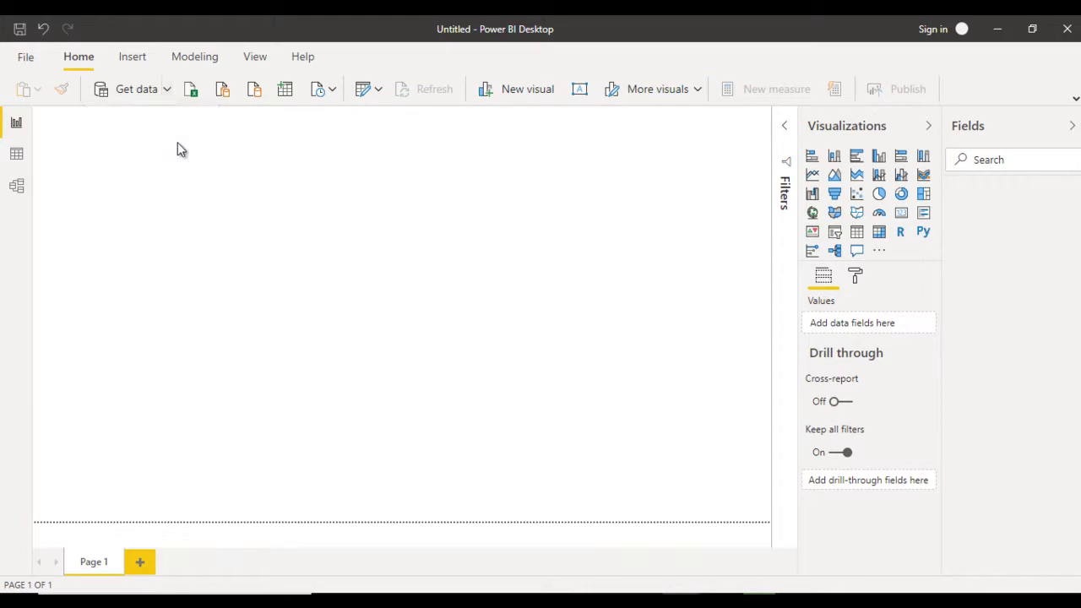
{"action": "left_click", "coordinate": [235, 133]}
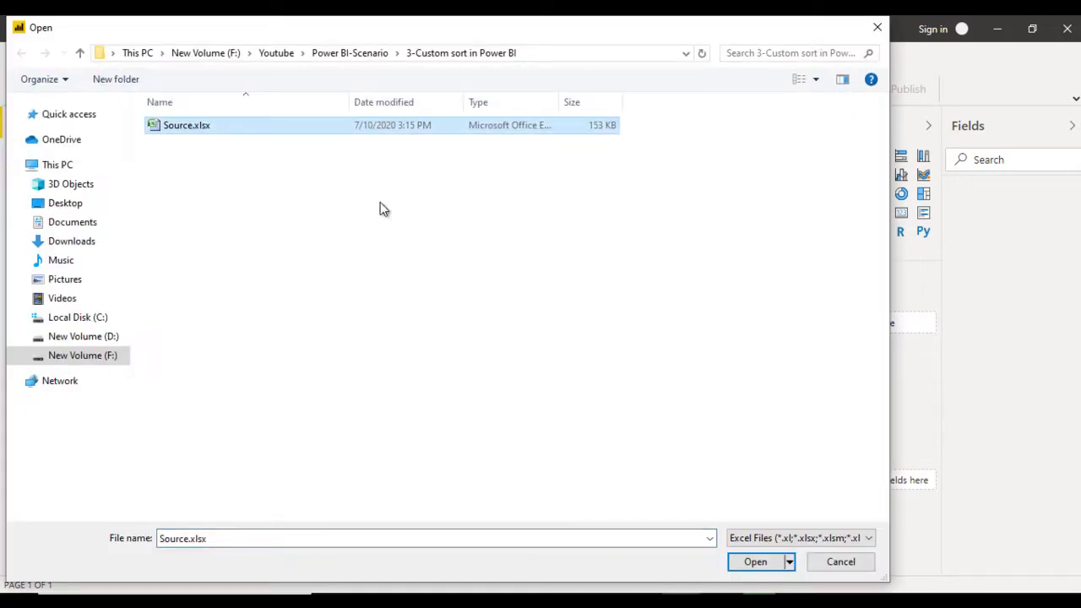
{"action": "left_click", "coordinate": [755, 566]}
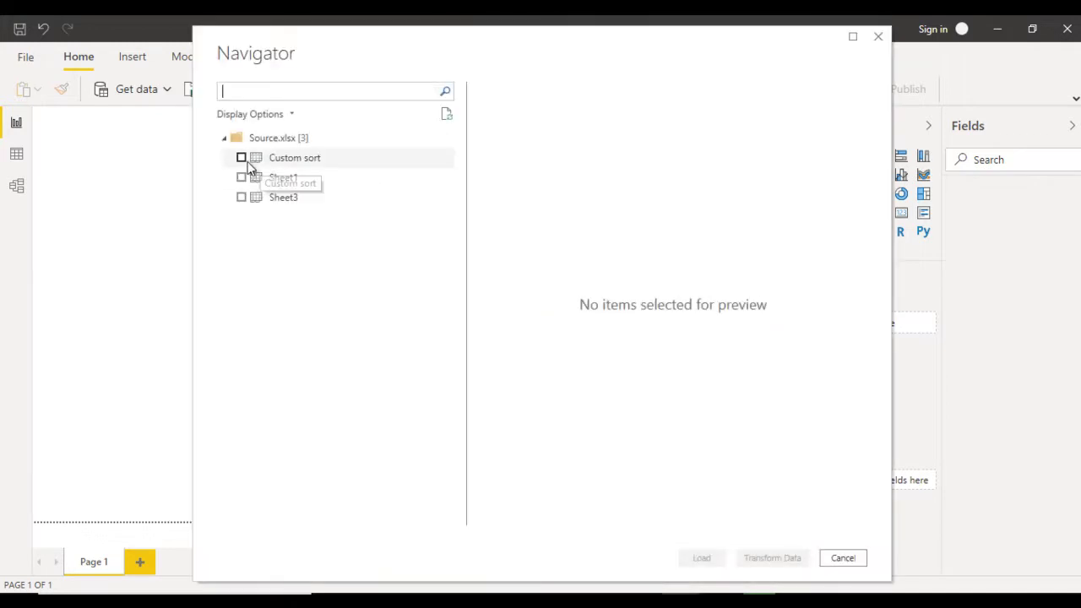
{"action": "left_click", "coordinate": [241, 158]}
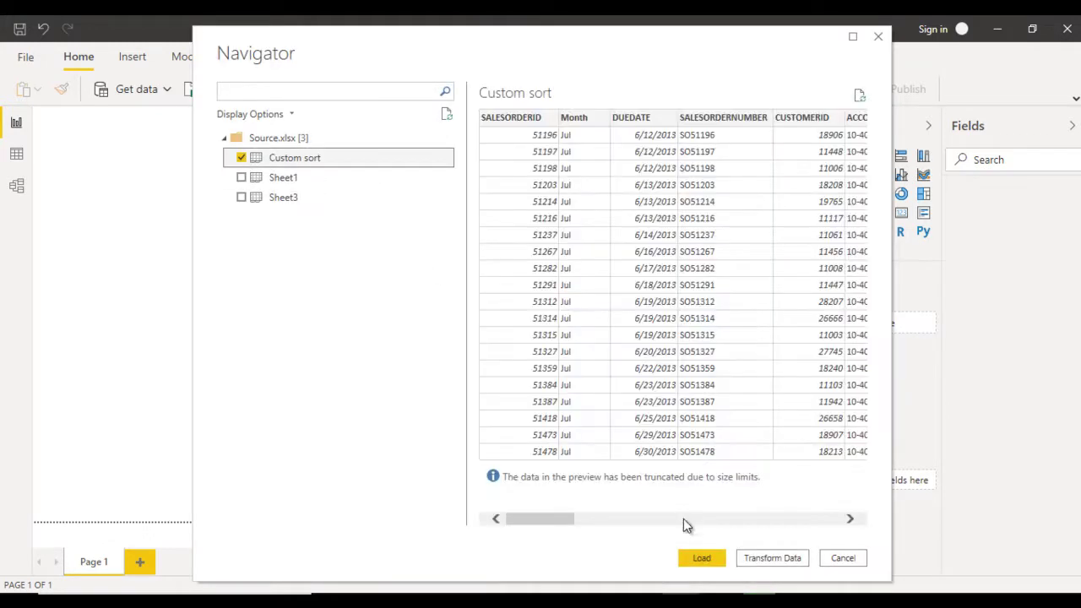
{"action": "left_click", "coordinate": [700, 557]}
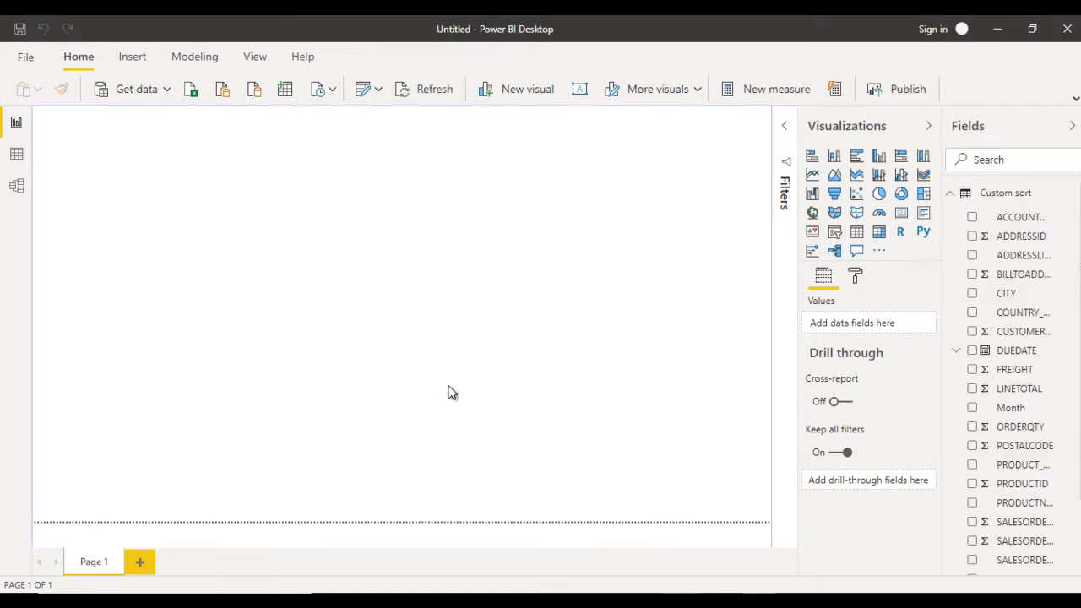
Add a clustered column chart to the blank page and enlarge it to fill the whole page.
{"action": "left_click", "coordinate": [951, 196]}
{"action": "left_click", "coordinate": [547, 307]}
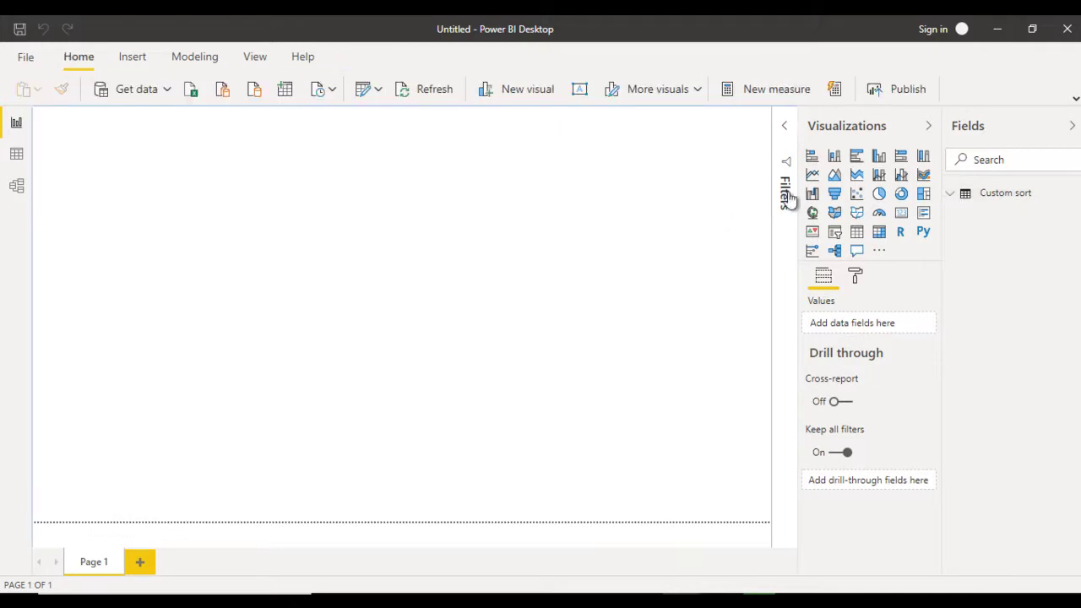
{"action": "left_click", "coordinate": [879, 160]}
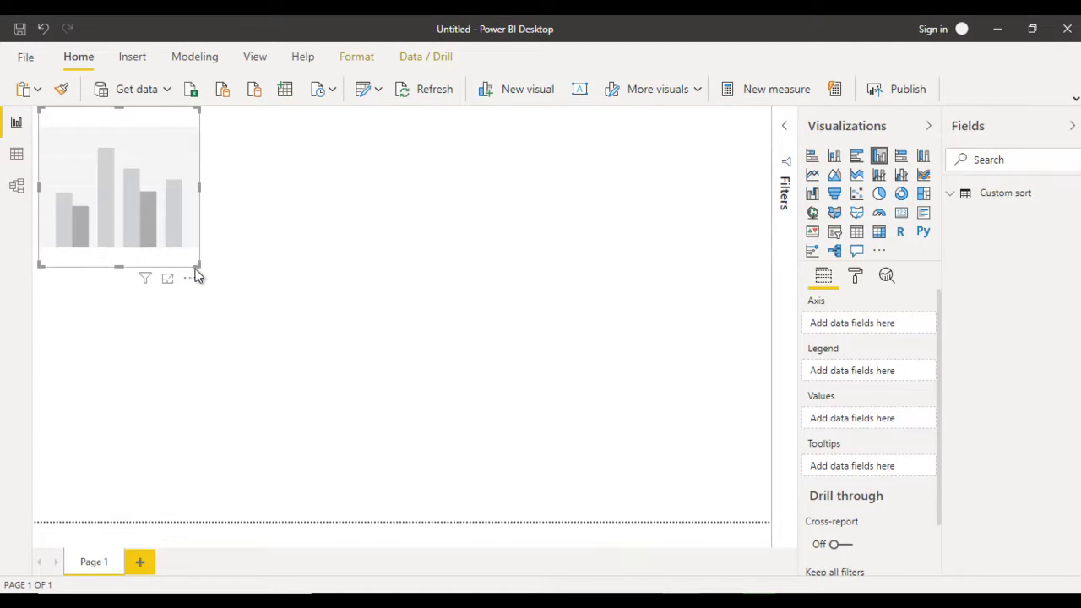
{"action": "left_click_drag", "start_coordinate": [195, 266], "coordinate": [780, 531]}
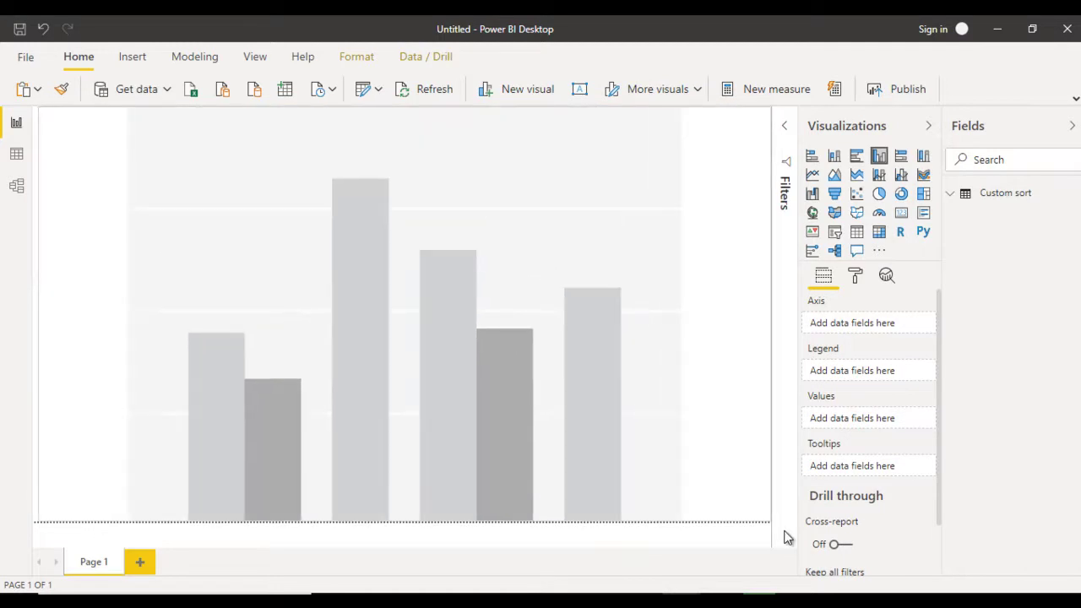
Plot ORDERQTY, aggregated as Sum, as the chart's values with Month on the axis.
{"action": "left_click", "coordinate": [949, 196]}
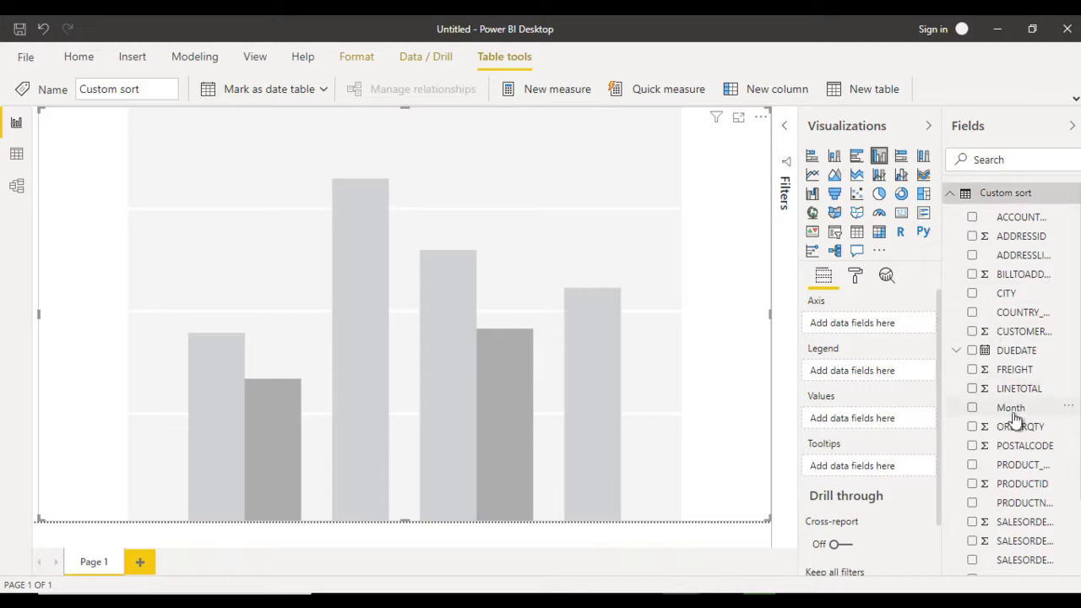
{"action": "left_click_drag", "start_coordinate": [1022, 429], "coordinate": [870, 418]}
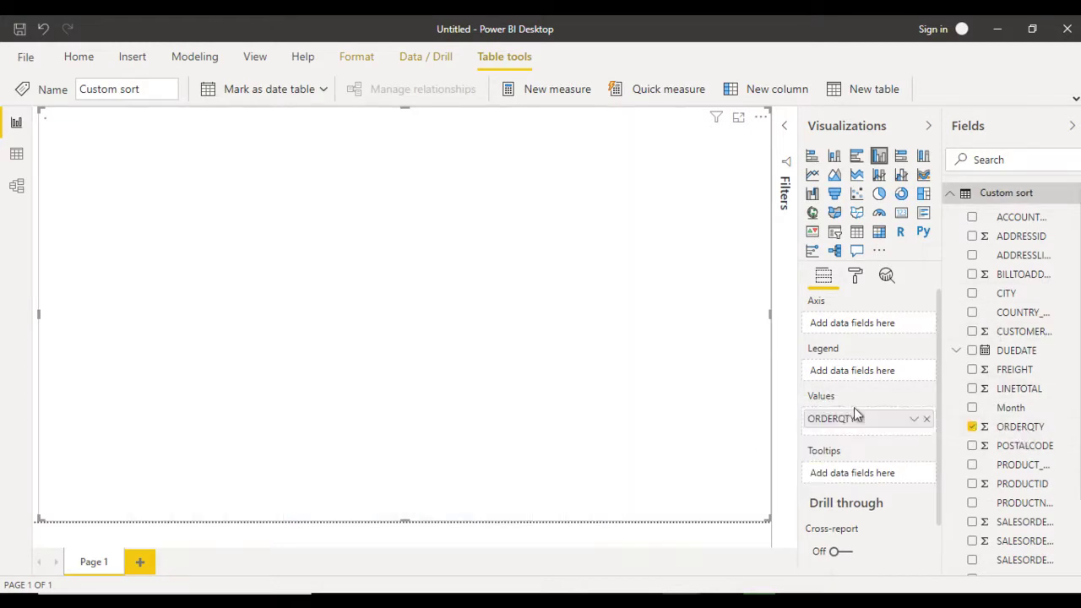
{"action": "left_click", "coordinate": [916, 420]}
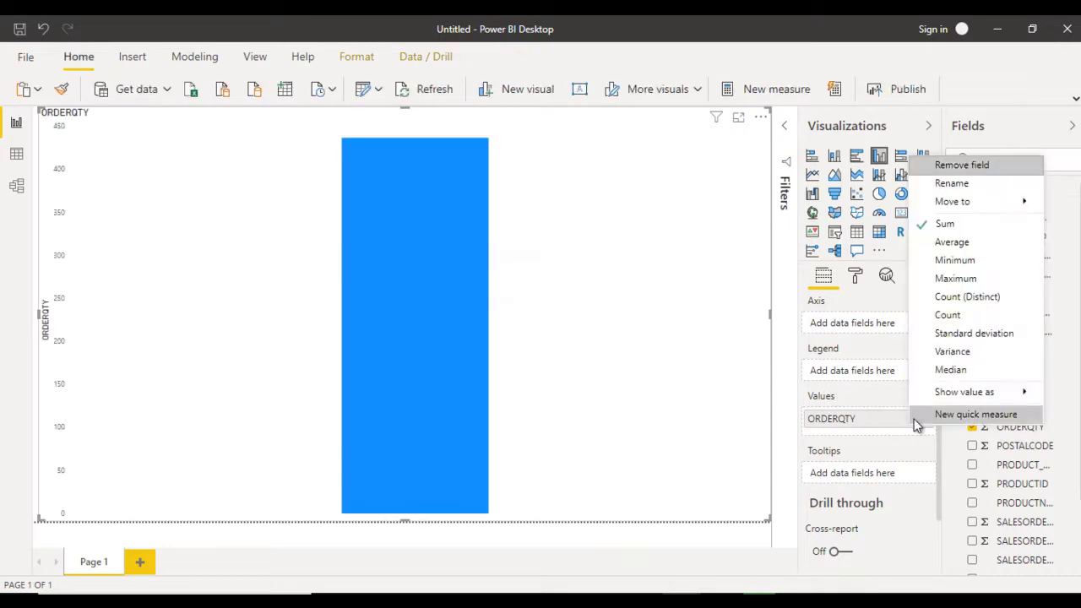
{"action": "left_click", "coordinate": [944, 224]}
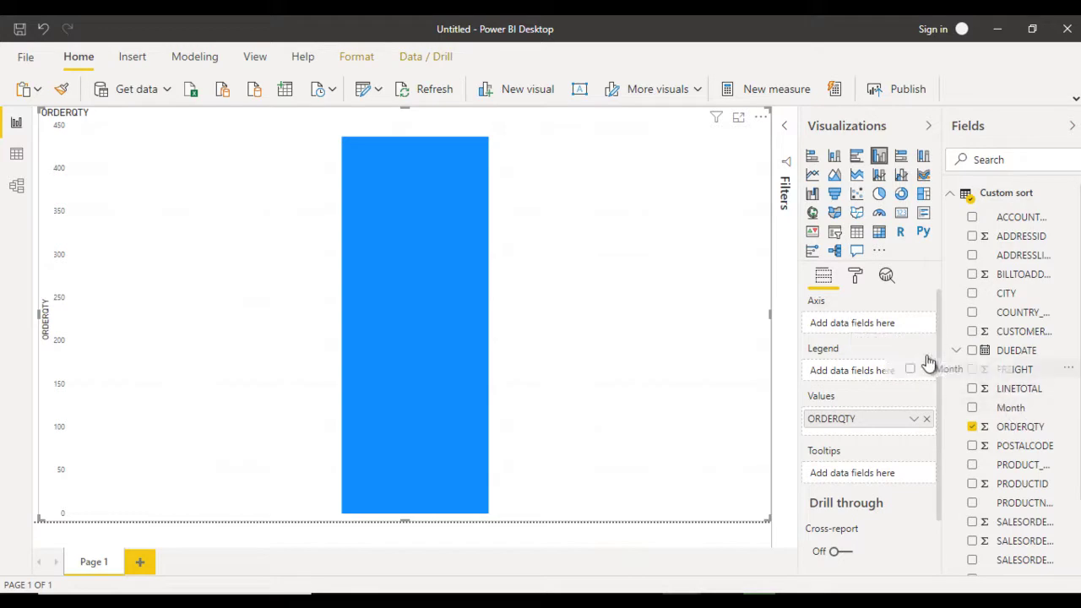
{"action": "left_click_drag", "start_coordinate": [1017, 410], "coordinate": [881, 325]}
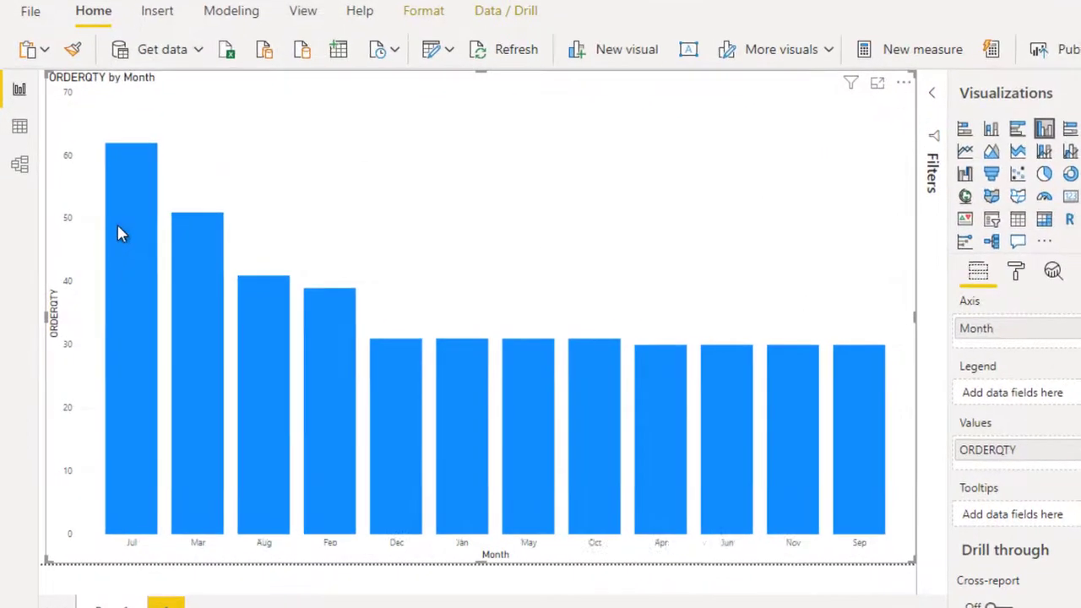
Sort the column chart in ascending order and by Month instead of ORDERQTY.
{"action": "mouse_move", "coordinate": [144, 288]}
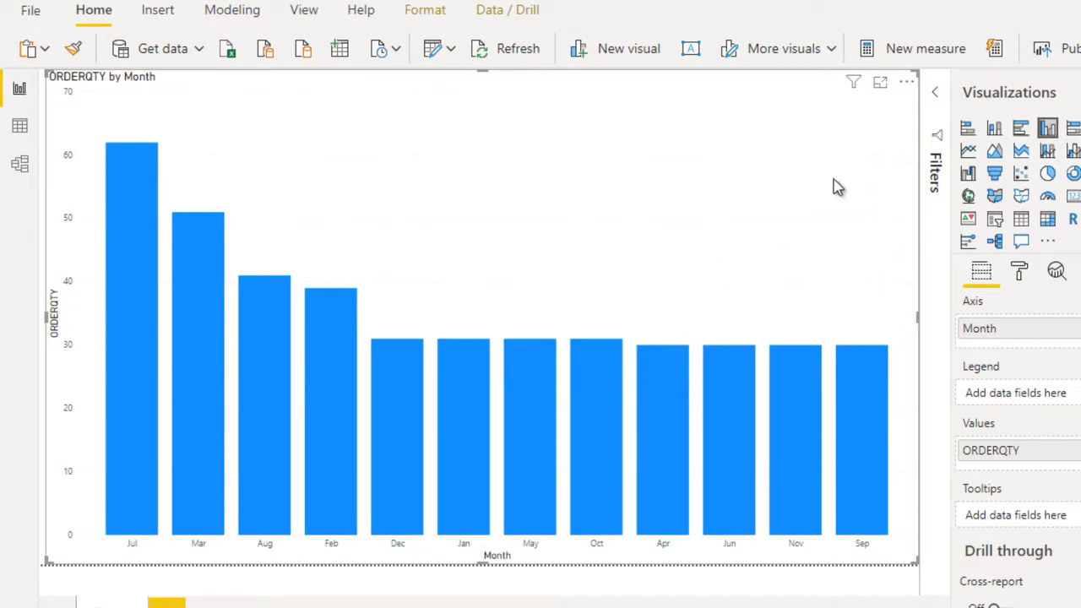
{"action": "left_click", "coordinate": [906, 83]}
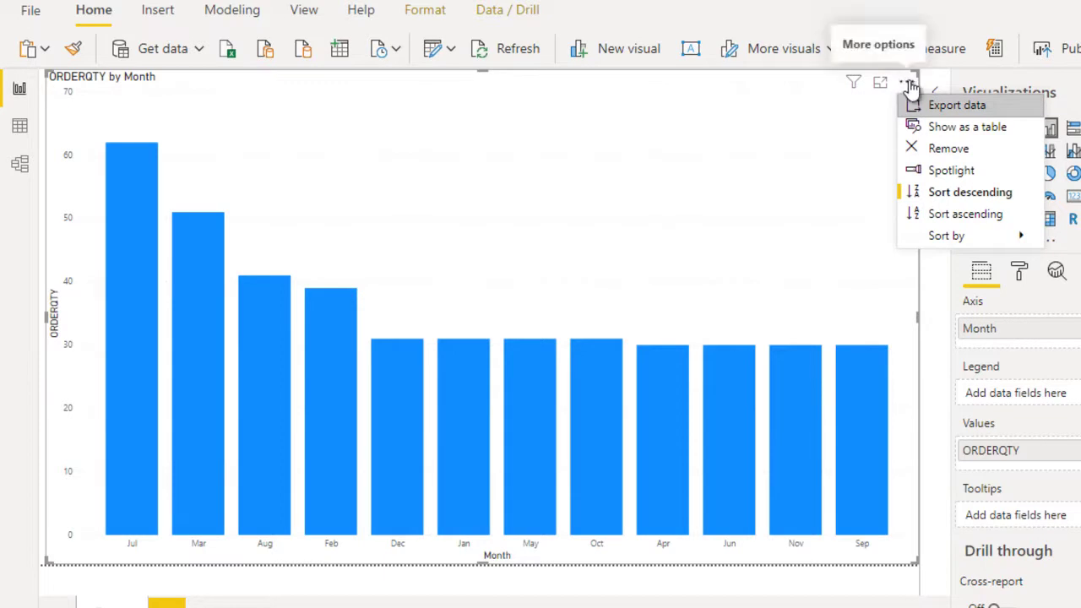
{"action": "left_click", "coordinate": [975, 216]}
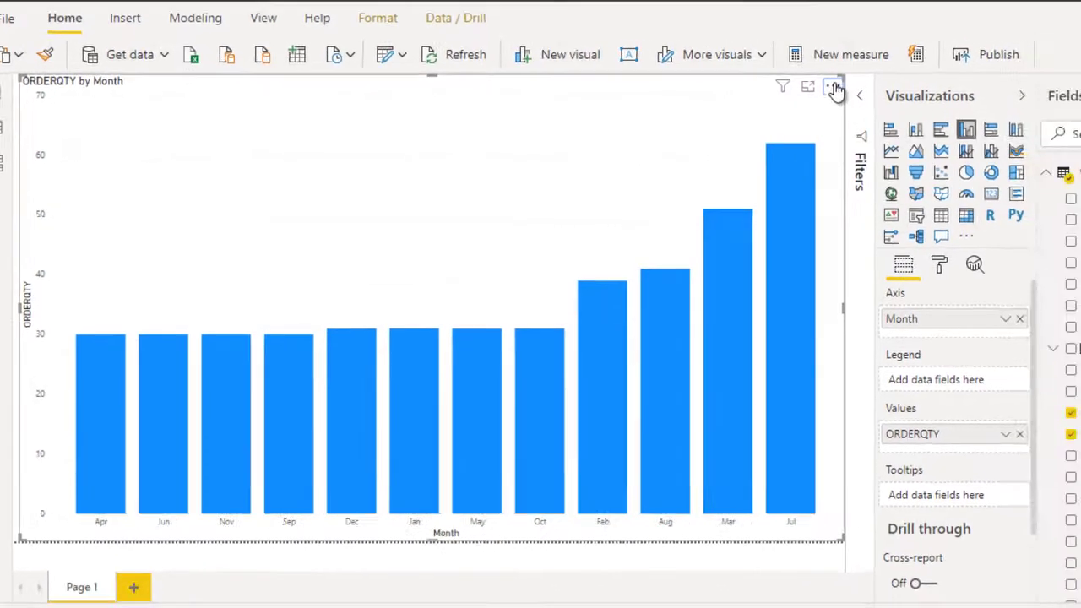
{"action": "left_click", "coordinate": [833, 88]}
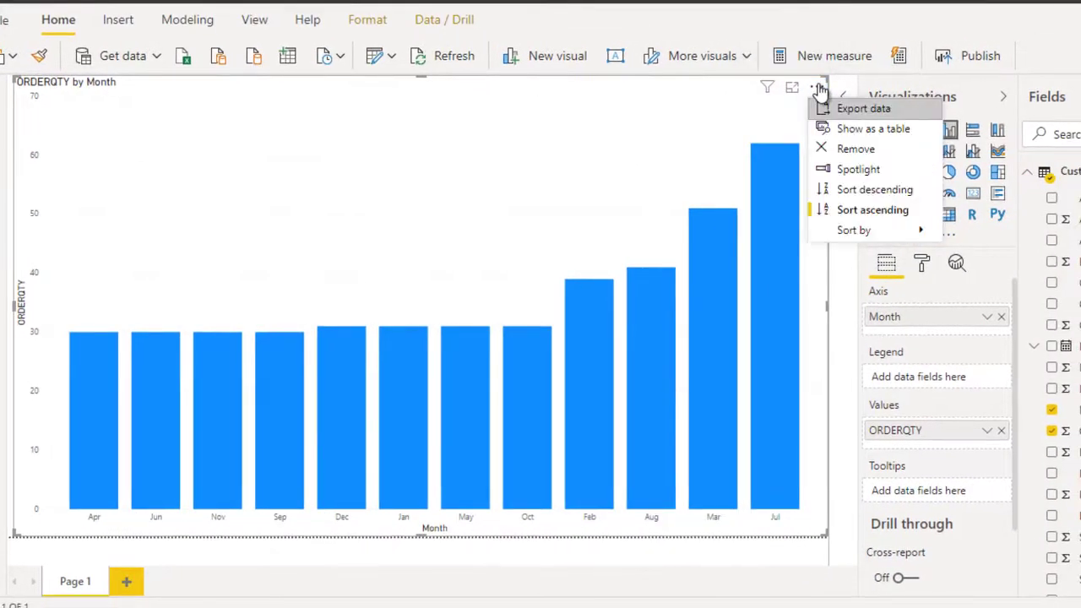
{"action": "mouse_move", "coordinate": [881, 237]}
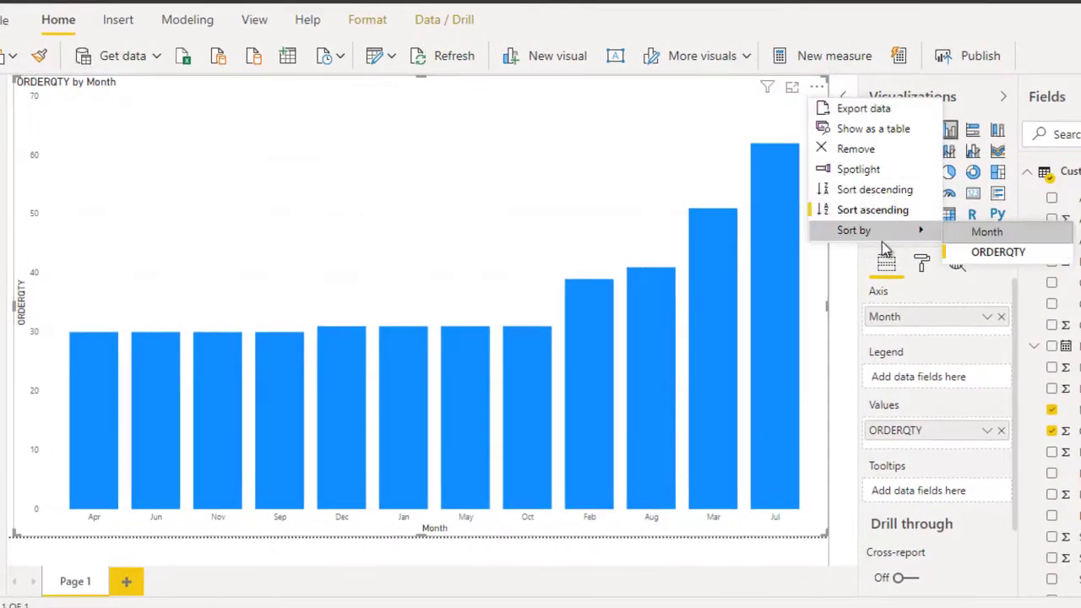
{"action": "left_click", "coordinate": [1022, 233]}
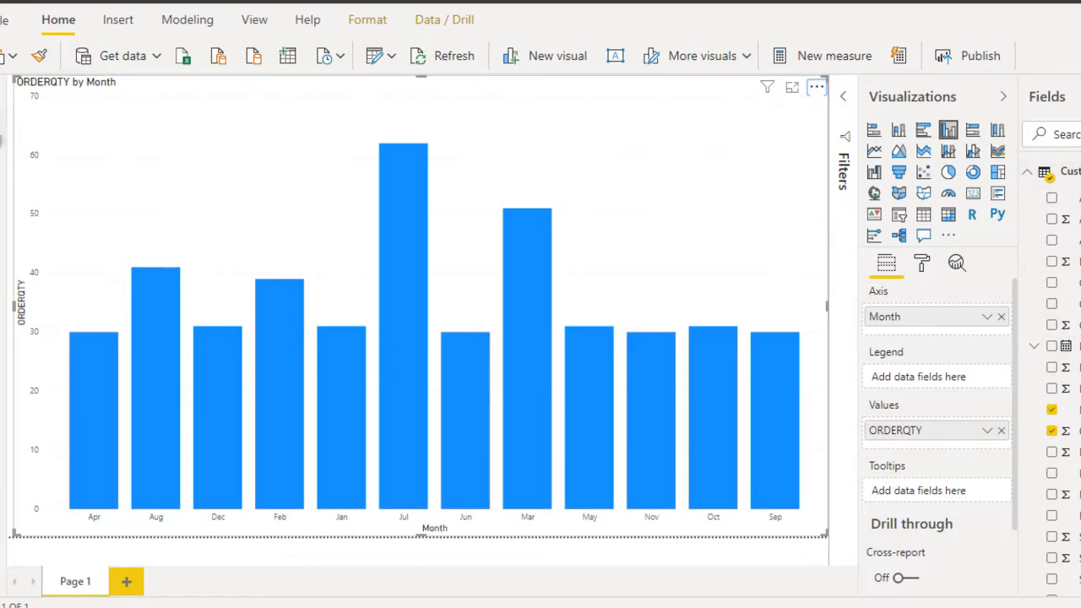
In the Custom sort table's data, write a Date_new column formula whose IF returns "01/01/2020" when Month is "Jan".
{"action": "left_click", "coordinate": [0, 134]}
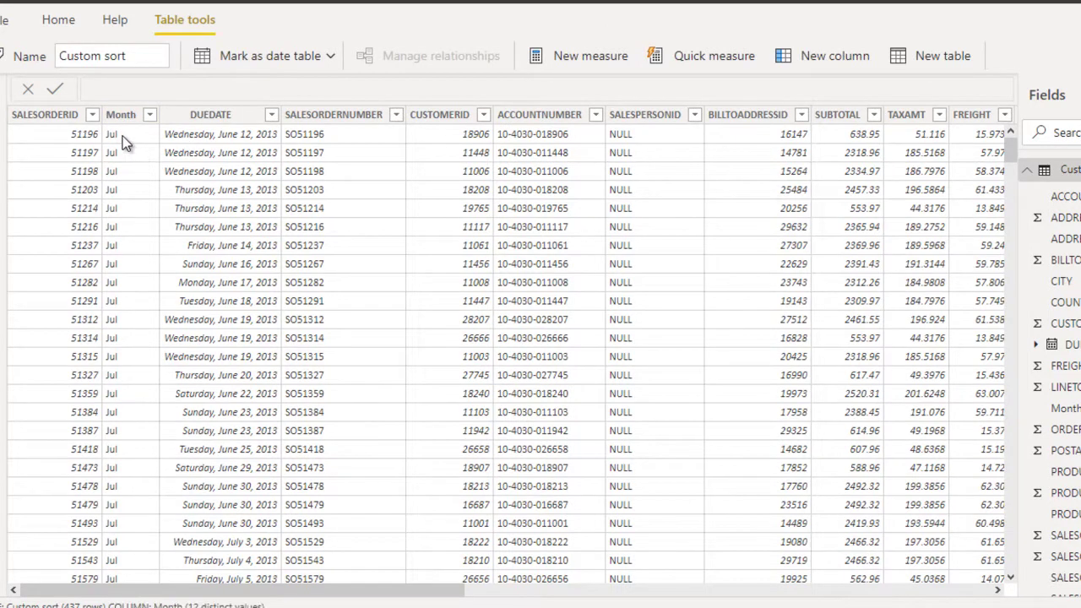
{"action": "left_click", "coordinate": [122, 141]}
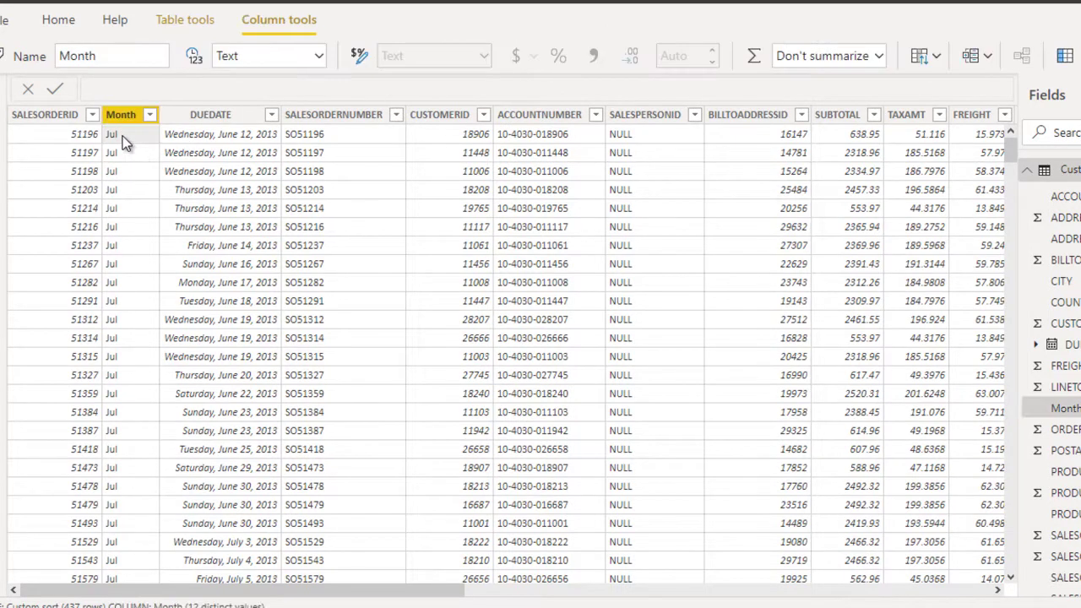
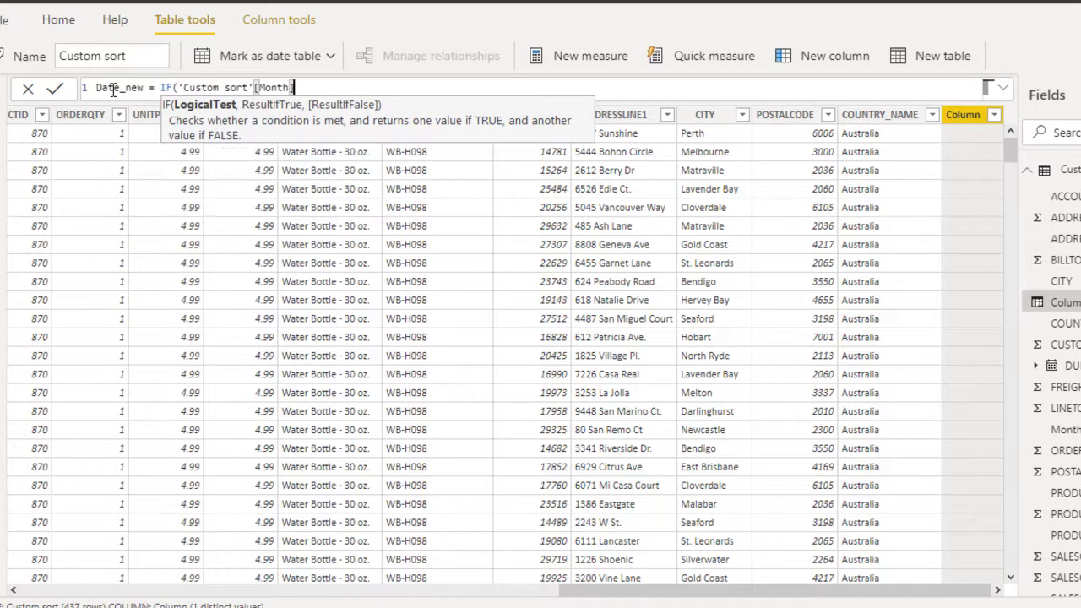
{"action": "type", "text": "\"Jan\","}
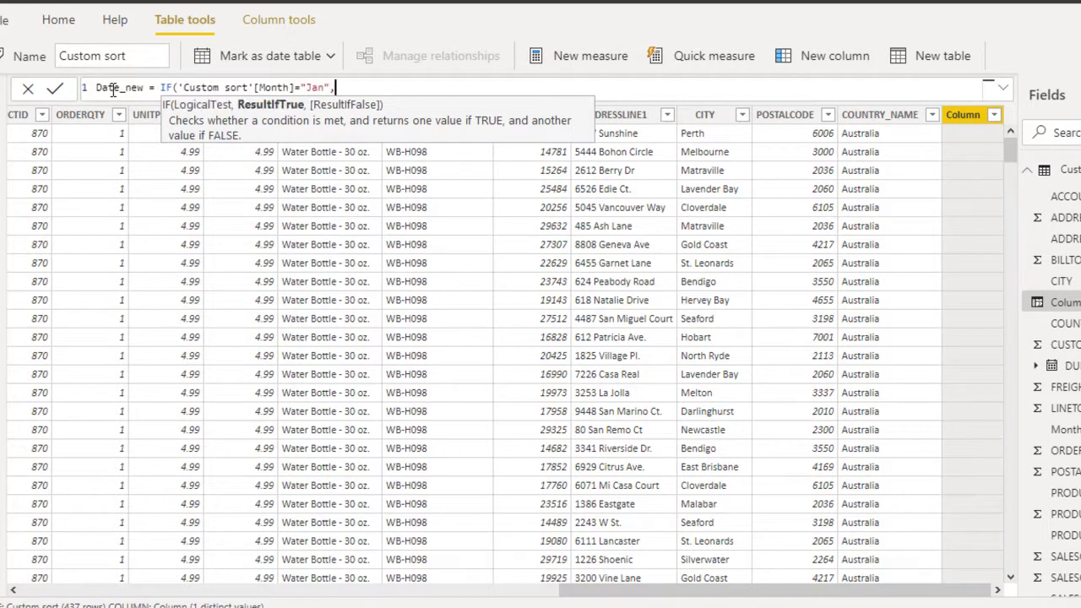
{"action": "type", "text": "\"01"}
{"action": "type", "text": "/001/"}
{"action": "type", "text": "1/2020"}
{"action": "type", "text": ","}
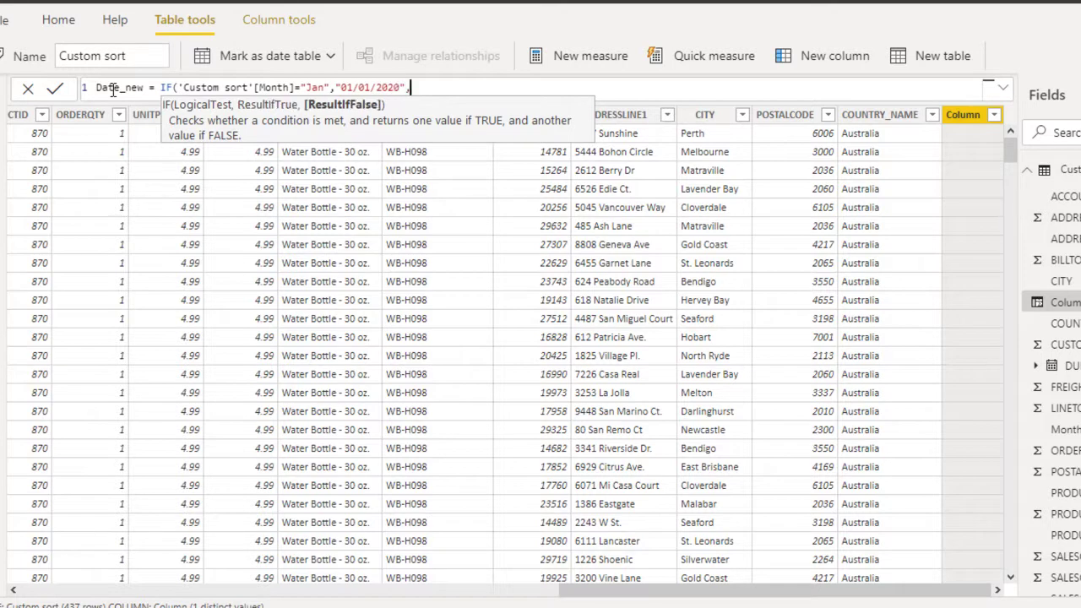
{"action": "key", "text": "shift+Return"}
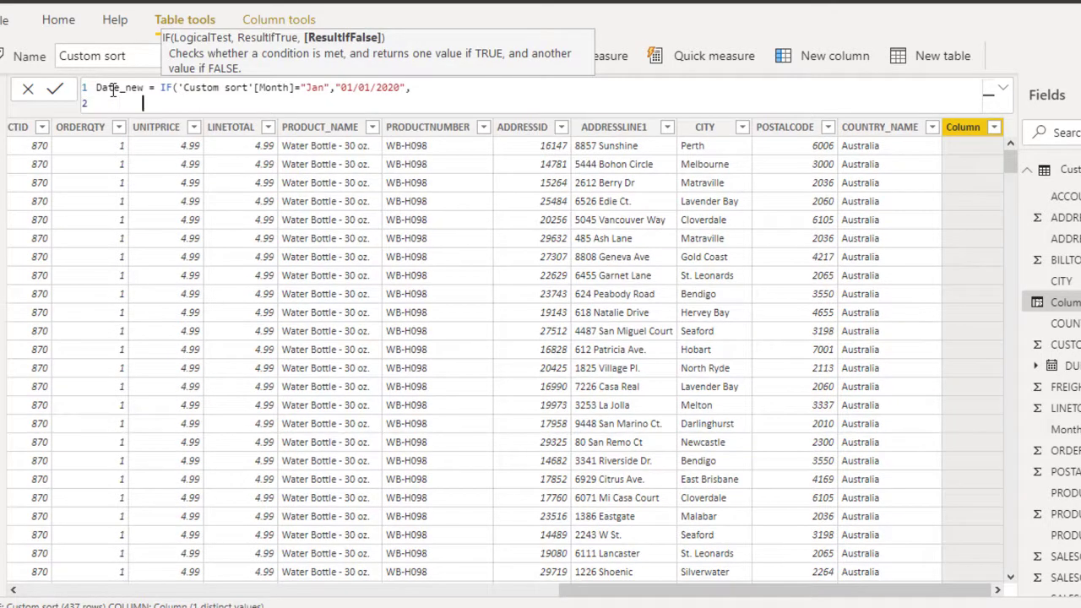
Nest a second IF in the Date_new formula that returns "02/01/2020" when Custom sort's Month equals "Feb".
{"action": "type", "text": "IF"}
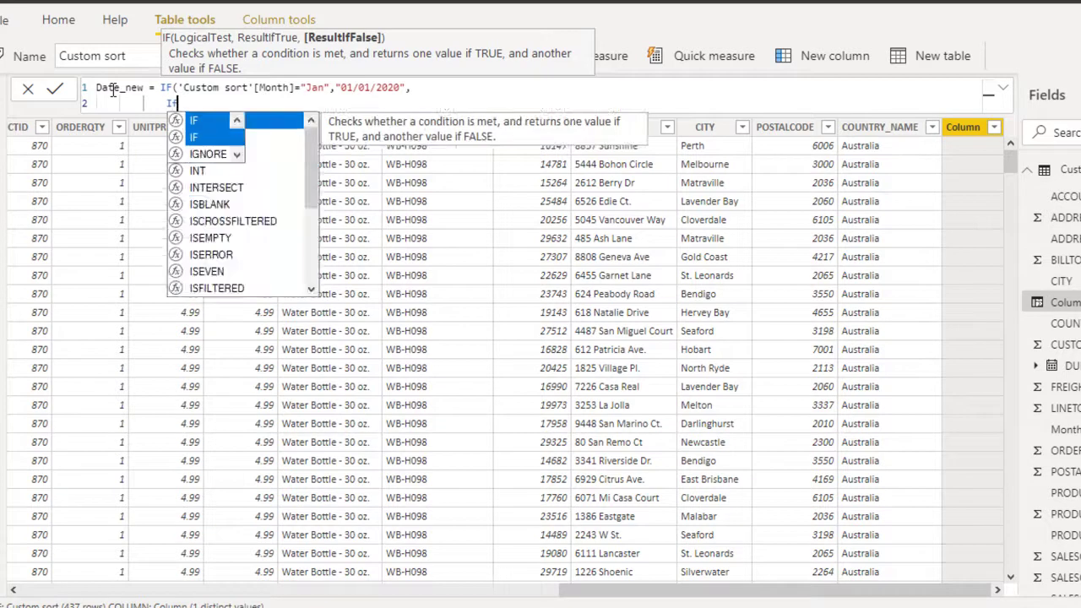
{"action": "type", "text": "(month"}
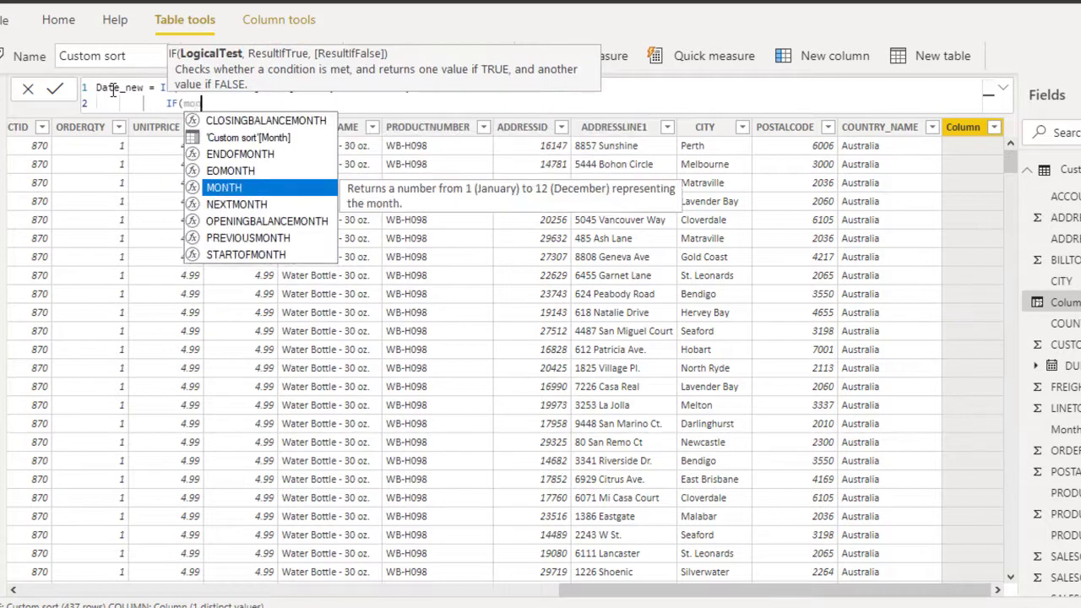
{"action": "key", "text": "Up"}
{"action": "key", "text": "Up"}
{"action": "key", "text": "Up"}
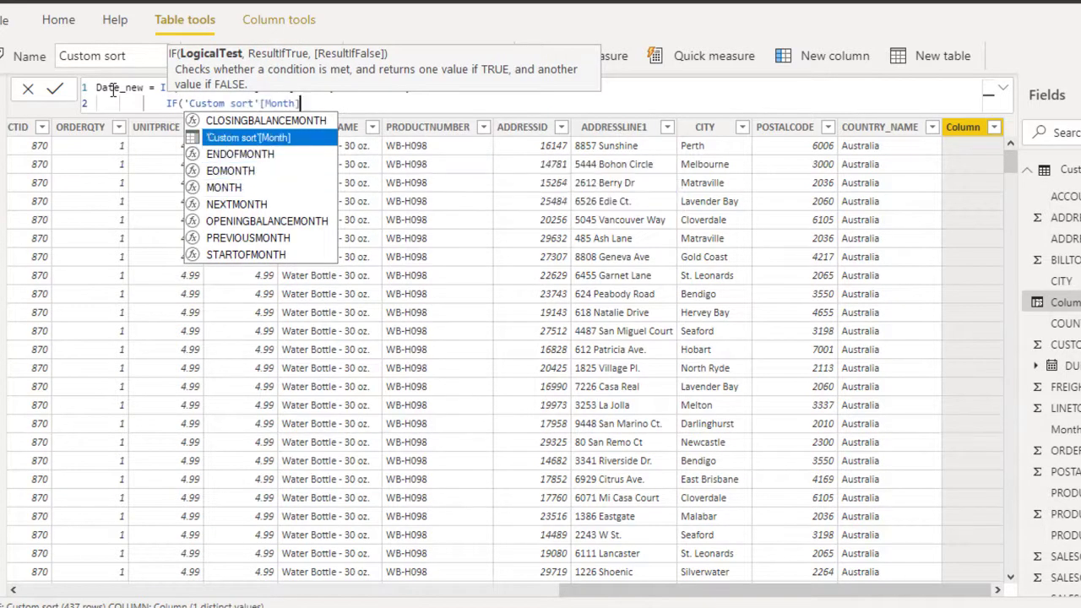
{"action": "key", "text": "Tab"}
{"action": "type", "text": "="}
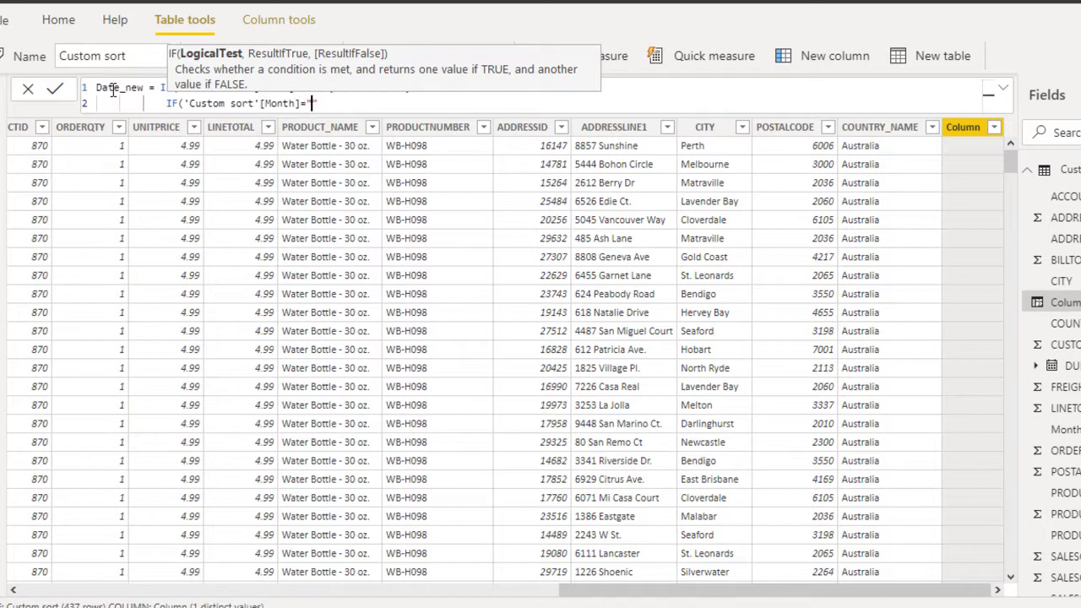
{"action": "type", "text": "\"Feb\",\"0\"2/01/2020\","}
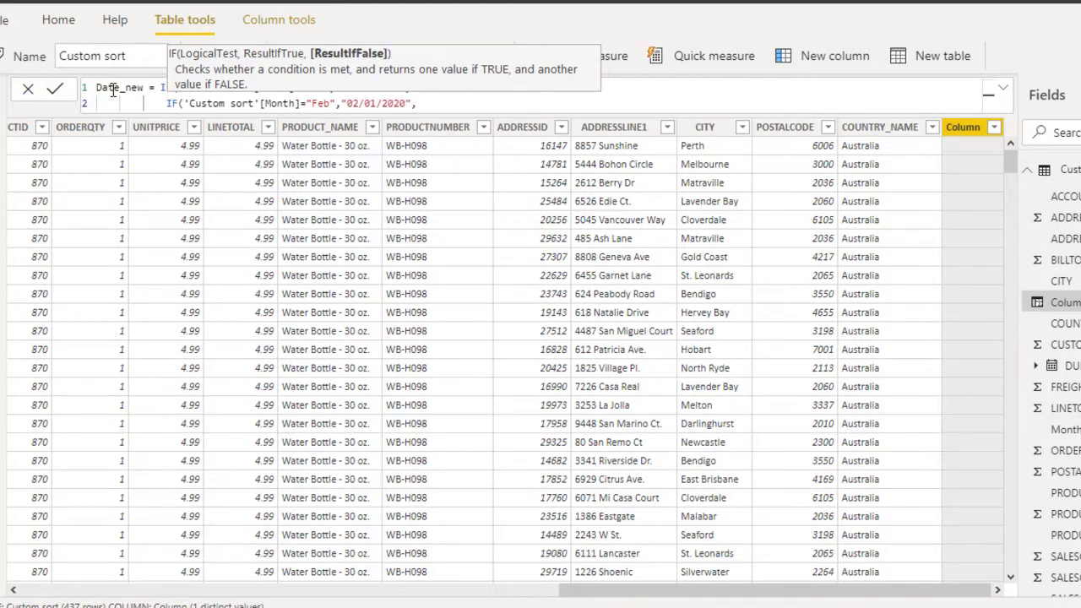
Copy the Feb IF expression without its trailing comma, start a third formula line and expand the formula editor.
{"action": "key", "text": "Left"}
{"action": "key", "text": "shift+Home"}
{"action": "key", "text": "ctrl+c"}
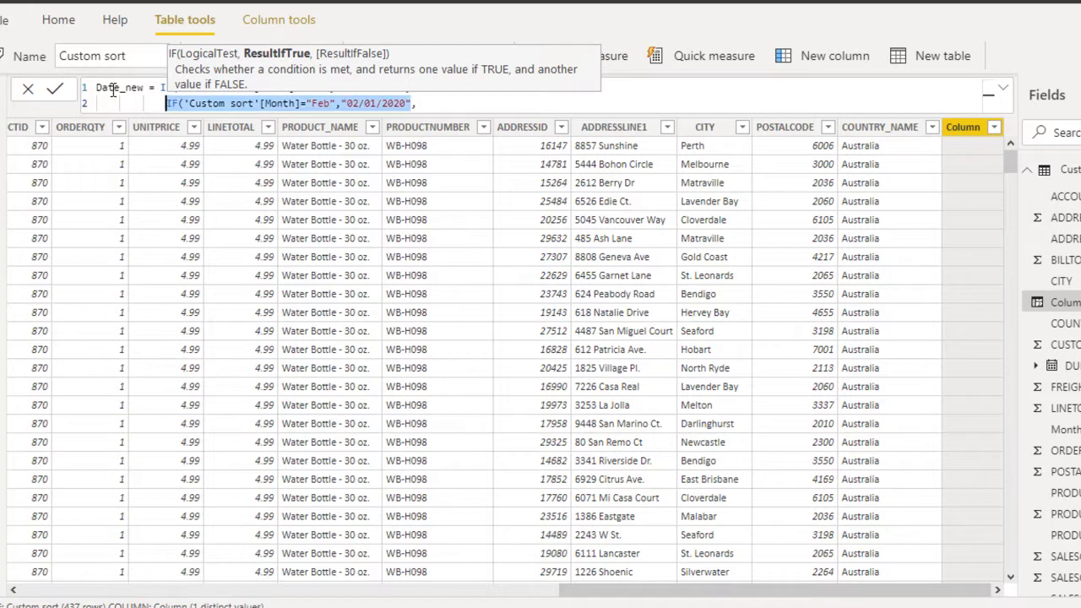
{"action": "key", "text": "End"}
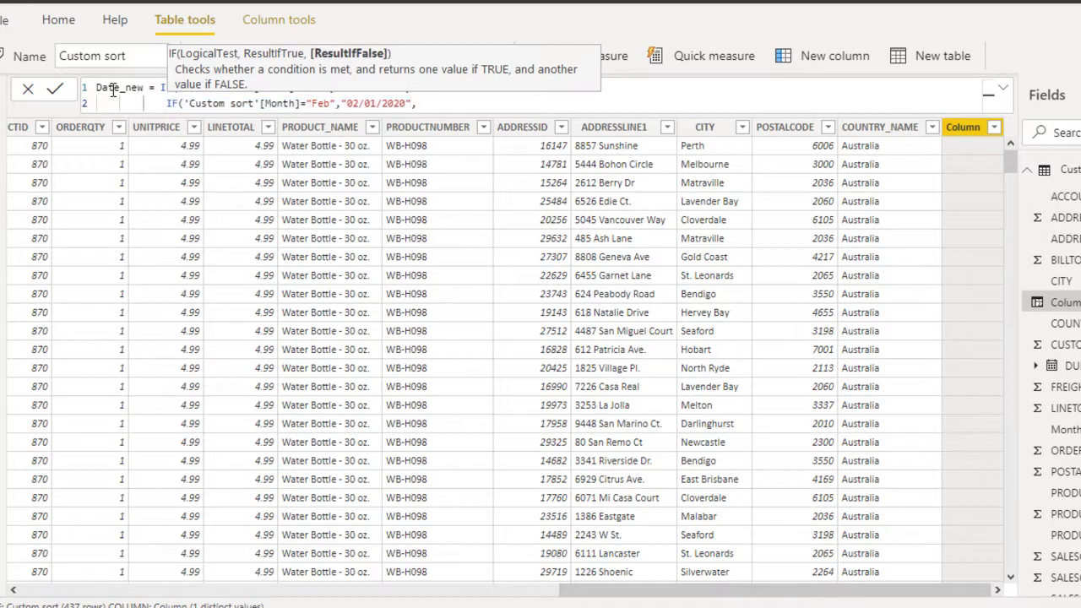
{"action": "key", "text": "shift+Return"}
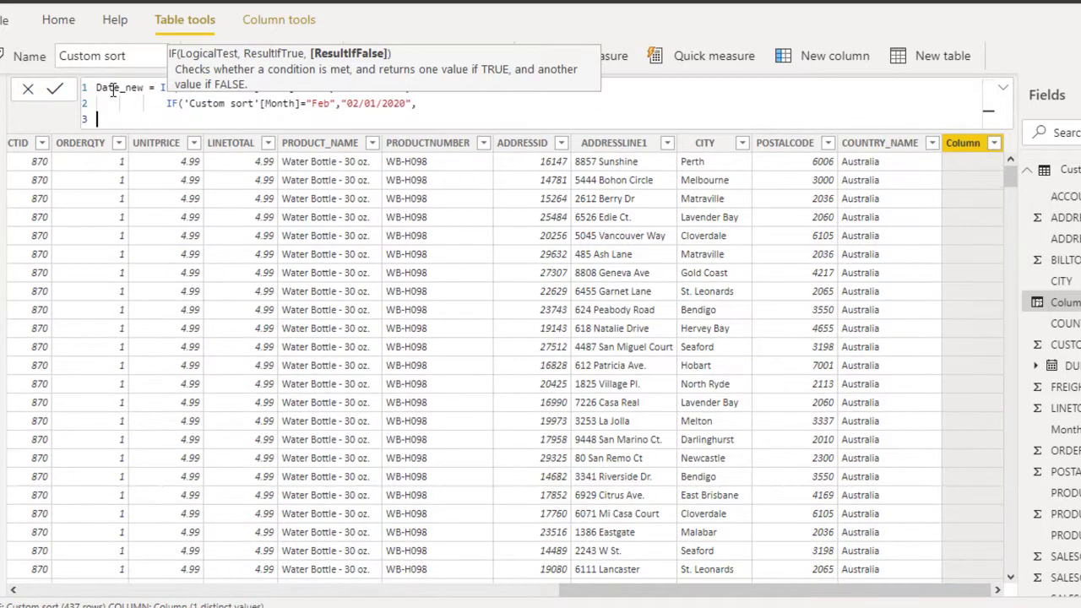
{"action": "left_click", "coordinate": [1002, 88]}
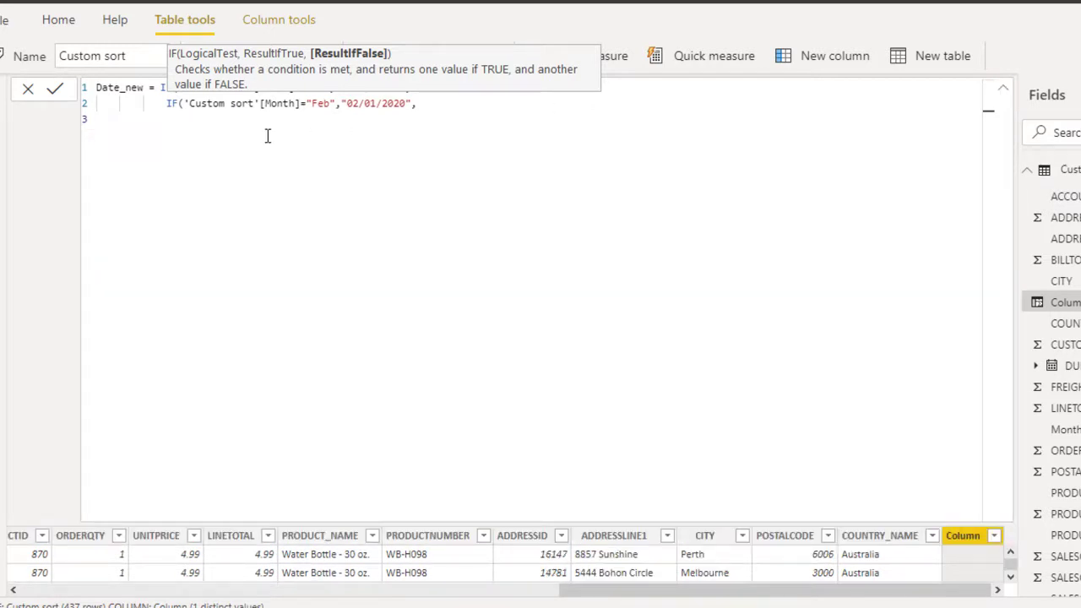
Paste the Feb IF expression onto lines 3 to 12, separated by commas, and end the formula with twelve closing parentheses.
{"action": "key", "text": "ctrl+v"}
{"action": "type", "text": ","}
{"action": "key", "text": "shift+Return"}
{"action": "key", "text": "BackSpace"}
{"action": "key", "text": "BackSpace"}
{"action": "key", "text": "shift+Return"}
{"action": "key", "text": "BackSpace"}
{"action": "type", "text": ","}
{"action": "key", "text": "Down"}
{"action": "key", "text": "ctrl+v"}
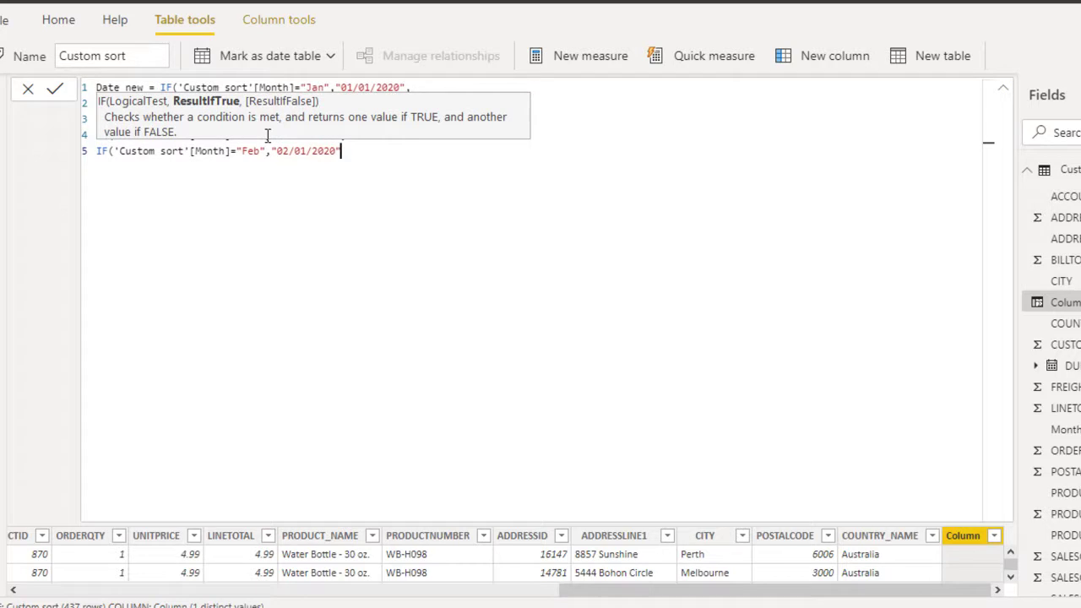
{"action": "type", "text": ","}
{"action": "key", "text": "shift+Return"}
{"action": "key", "text": "ctrl+v"}
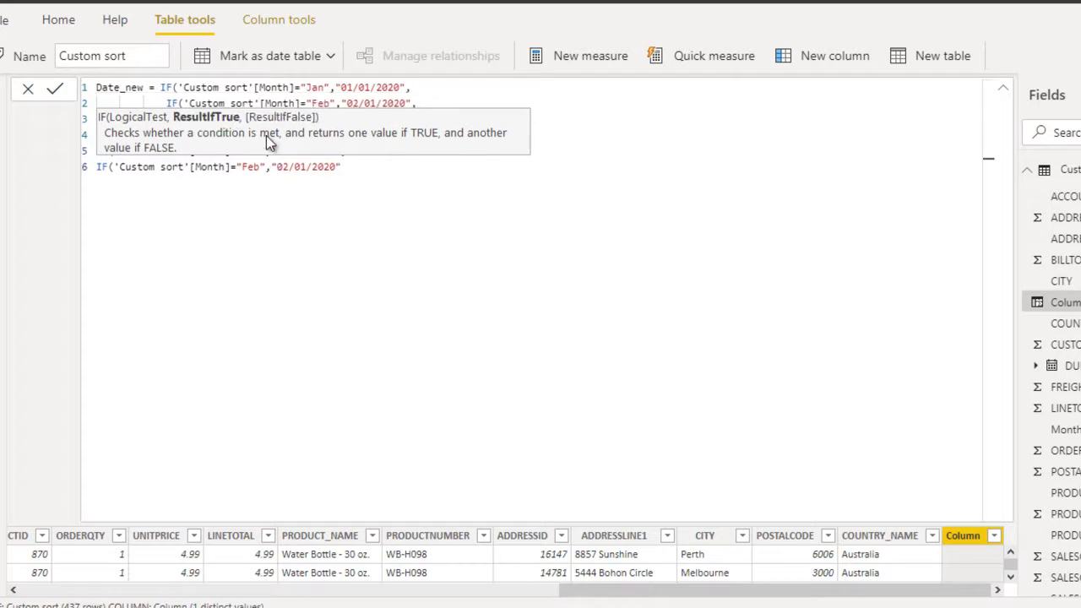
{"action": "type", "text": ","}
{"action": "key", "text": "shift+Return"}
{"action": "key", "text": "ctrl+v"}
{"action": "type", "text": ","}
{"action": "key", "text": "shift+Return"}
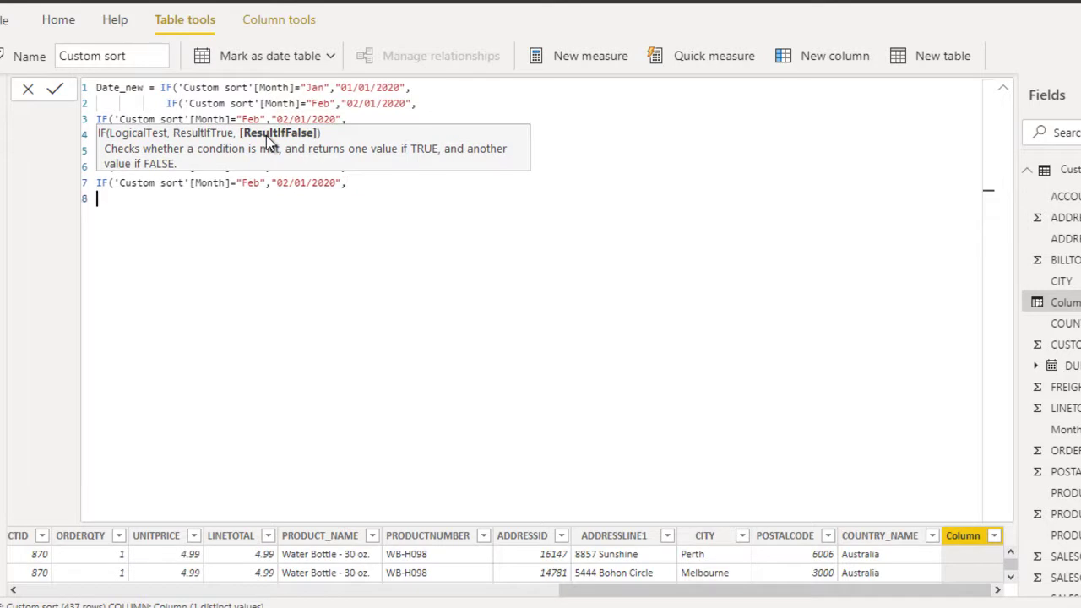
{"action": "key", "text": "ctrl+v"}
{"action": "type", "text": ","}
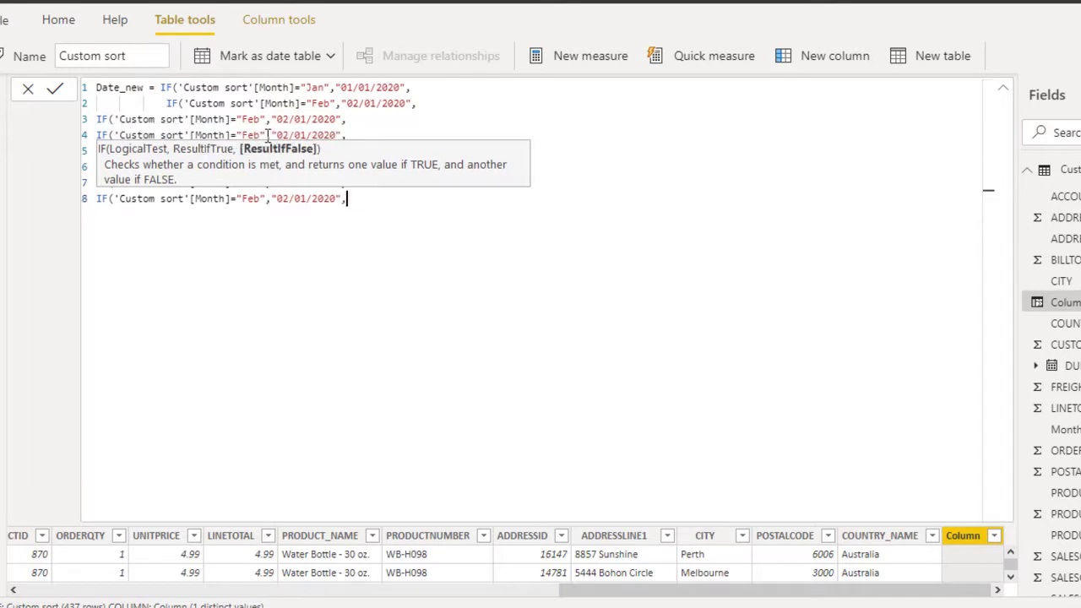
{"action": "key", "text": "shift+Return"}
{"action": "key", "text": "ctrl+v"}
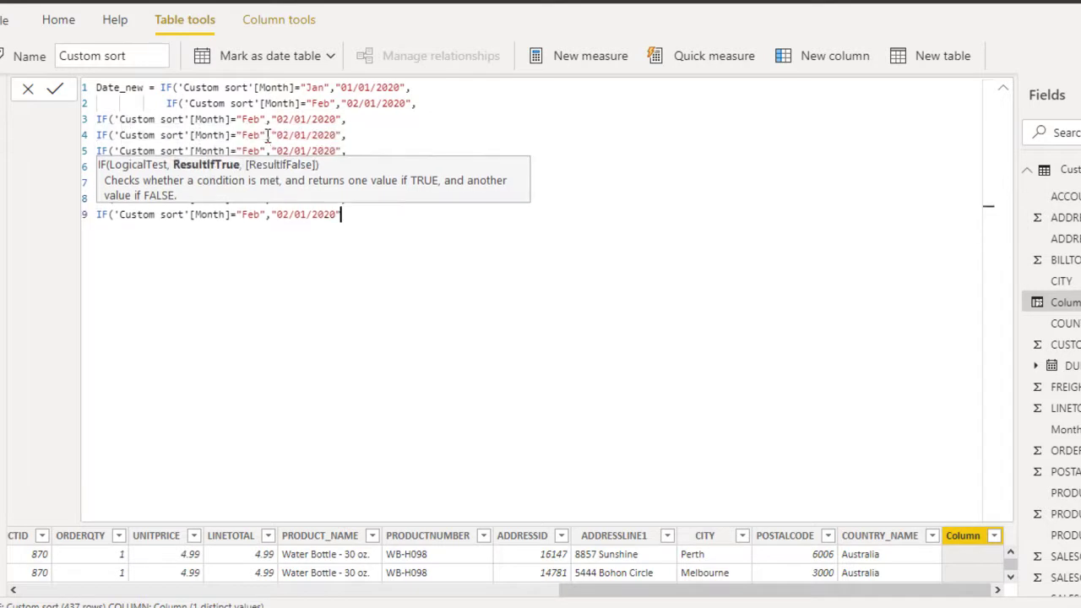
{"action": "type", "text": ","}
{"action": "key", "text": "shift+Return"}
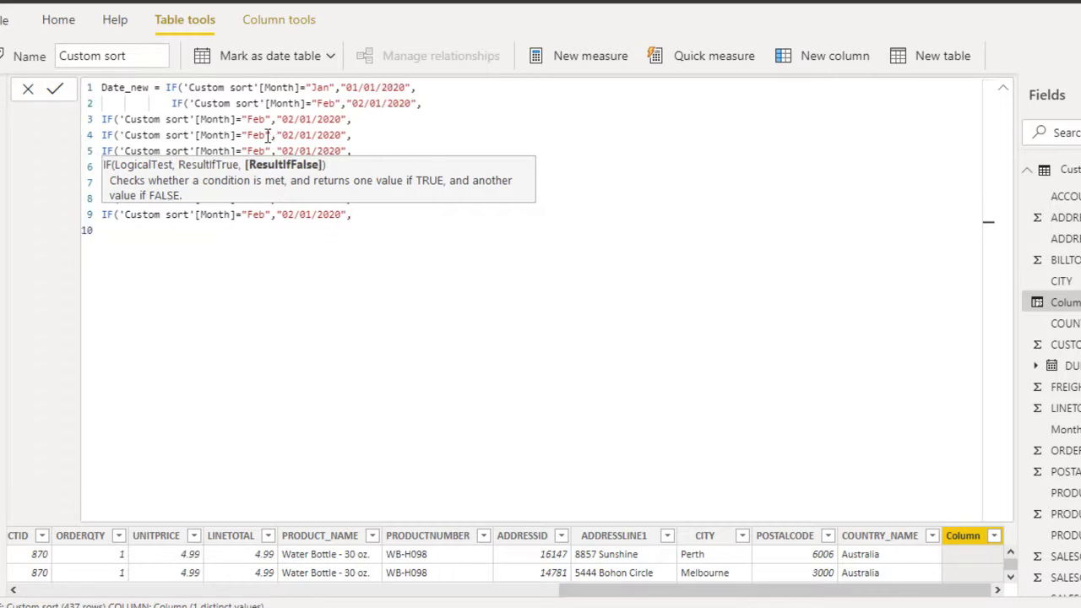
{"action": "key", "text": "ctrl+v"}
{"action": "key", "text": "shift+Return"}
{"action": "key", "text": "ctrl+v"}
{"action": "type", "text": ","}
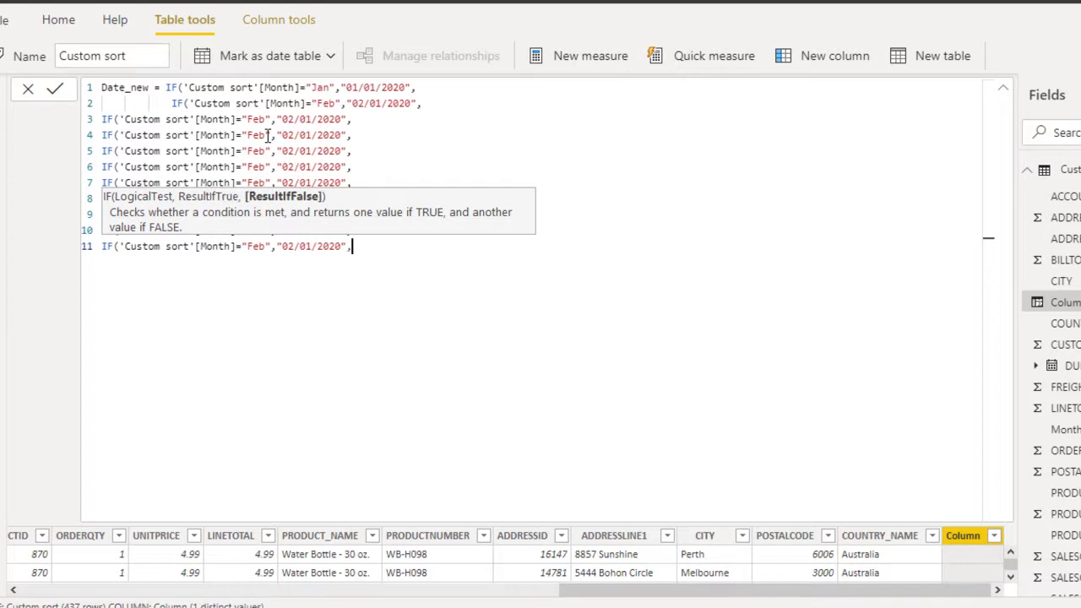
{"action": "key", "text": "shift+Return"}
{"action": "key", "text": "ctrl+v"}
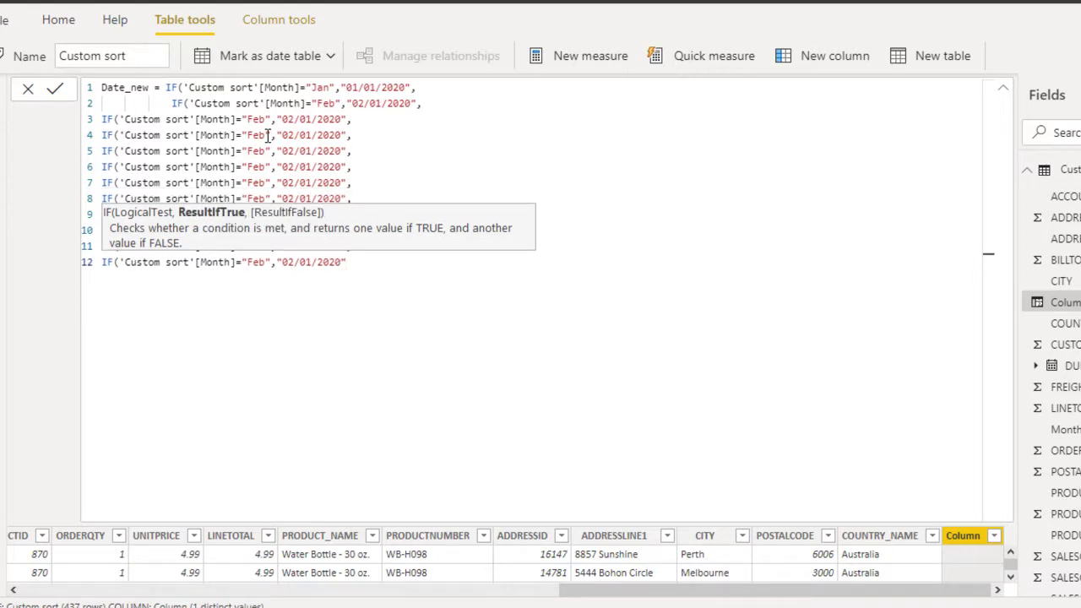
{"action": "type", "text": "))))))))))))"}
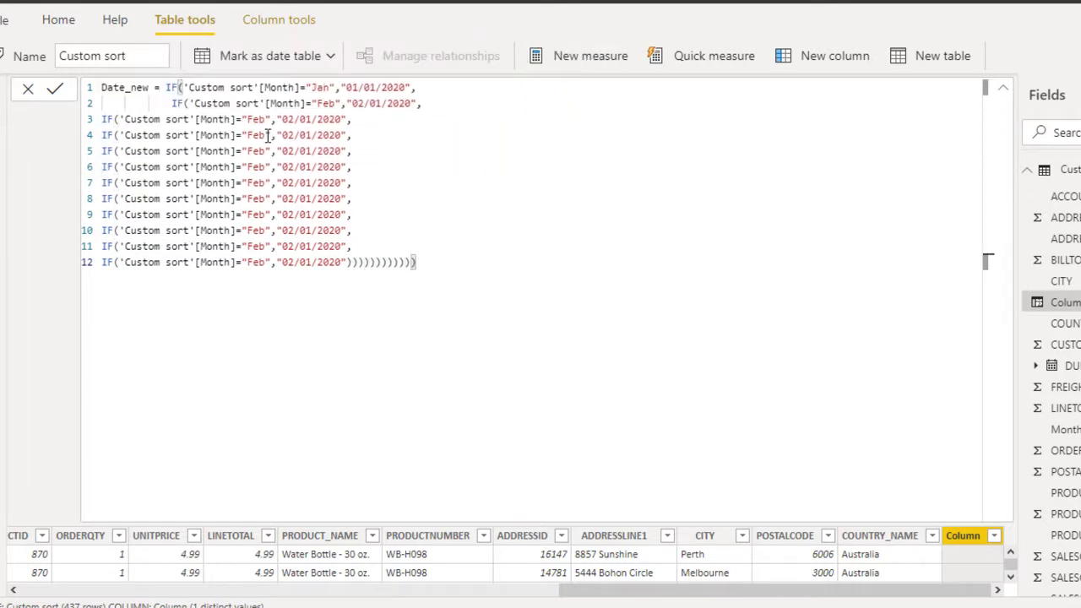
Change the month names tested in formula lines 3 to 5 to Mar, Apr and May.
{"action": "key", "text": "Up"}
{"action": "key", "text": "Up"}
{"action": "key", "text": "Up"}
{"action": "key", "text": "Up"}
{"action": "key", "text": "Up"}
{"action": "key", "text": "Up"}
{"action": "key", "text": "Up"}
{"action": "key", "text": "Up"}
{"action": "key", "text": "Down"}
{"action": "key", "text": "ctrl+shift+Right"}
{"action": "type", "text": "Mar"}
{"action": "key", "text": "Down"}
{"action": "key", "text": "ctrl+shift+Left"}
{"action": "type", "text": "Apr"}
{"action": "key", "text": "Down"}
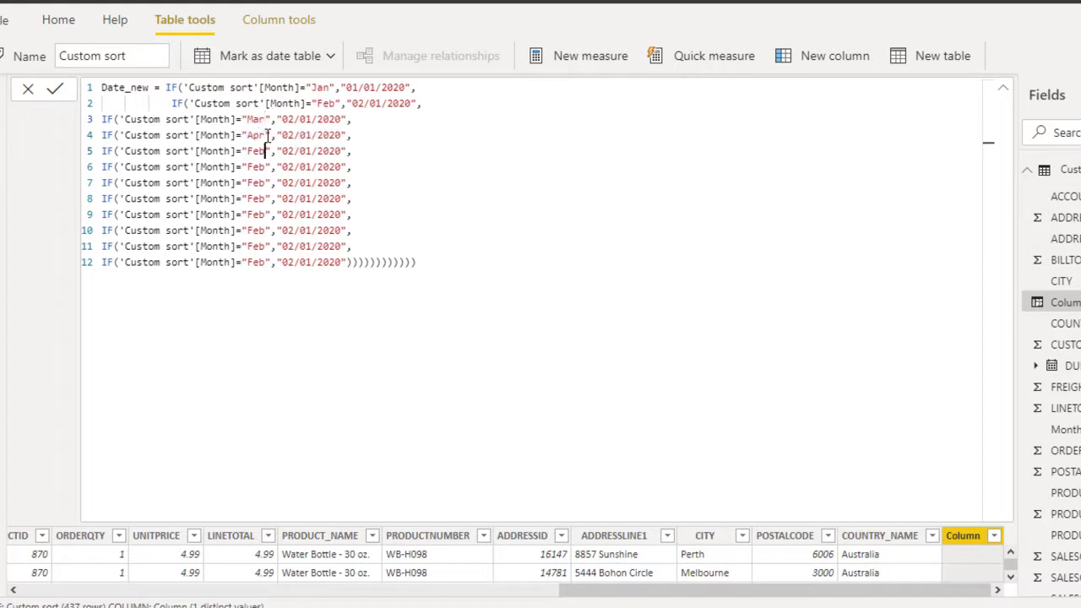
{"action": "key", "text": "ctrl+shift+Left"}
{"action": "type", "text": "may"}
{"action": "key", "text": "ctrl+shift+Left"}
{"action": "type", "text": "May"}
Change the month names tested in formula lines 6 to 8 to Jun, Jul and Aug.
{"action": "key", "text": "Down"}
{"action": "key", "text": "ctrl+shift+Left"}
{"action": "key", "text": "ctrl+shift+Right"}
{"action": "type", "text": "Jun"}
{"action": "key", "text": "Down"}
{"action": "key", "text": "ctrl+shift+Left"}
{"action": "type", "text": "J"}
{"action": "key", "text": "BackSpace"}
{"action": "type", "text": "Jul"}
{"action": "key", "text": "Down"}
{"action": "key", "text": "ctrl+shift+Left"}
{"action": "type", "text": "Aug"}
Change the month names tested in formula lines 9 to 12 to Sep, Oct, Nov and Dec.
{"action": "key", "text": "Down"}
{"action": "key", "text": "ctrl+shift+Left"}
{"action": "type", "text": "Sep"}
{"action": "key", "text": "Down"}
{"action": "key", "text": "ctrl+shift+Left"}
{"action": "type", "text": "Oct"}
{"action": "key", "text": "ctrl+shift+Left"}
{"action": "type", "text": "Nov"}
{"action": "key", "text": "Down"}
{"action": "key", "text": "ctrl+shift+Left"}
{"action": "type", "text": "Dec"}
Set the returned dates for Mar, Apr and May to 03/01/2020, 04/01/2020 and 05/01/2020.
{"action": "key", "text": "Up"}
{"action": "key", "text": "Up"}
{"action": "key", "text": "Up"}
{"action": "key", "text": "Up"}
{"action": "key", "text": "Up"}
{"action": "key", "text": "Up"}
{"action": "key", "text": "Up"}
{"action": "key", "text": "Up"}
{"action": "key", "text": "Up"}
{"action": "key", "text": "Up"}
{"action": "key", "text": "Up"}
{"action": "key", "text": "Down"}
{"action": "key", "text": "Right"}
{"action": "key", "text": "Right"}
{"action": "key", "text": "Right"}
{"action": "key", "text": "Down"}
{"action": "key", "text": "shift+Right"}
{"action": "key", "text": "shift+Right"}
{"action": "type", "text": "03"}
{"action": "key", "text": "Down"}
{"action": "key", "text": "shift+Left"}
{"action": "key", "text": "shift+Left"}
{"action": "type", "text": "04"}
{"action": "key", "text": "Down"}
{"action": "key", "text": "shift+Left"}
{"action": "key", "text": "shift+Left"}
{"action": "type", "text": "05"}
Set the returned dates for Jun, Jul and Aug to 06/01/2020, 07/01/2020 and 08/01/2020.
{"action": "key", "text": "Down"}
{"action": "key", "text": "shift+Left"}
{"action": "key", "text": "shift+Left"}
{"action": "type", "text": "06"}
{"action": "key", "text": "Down"}
{"action": "key", "text": "shift+Left"}
{"action": "key", "text": "shift+Left"}
{"action": "type", "text": "07"}
{"action": "key", "text": "Down"}
{"action": "key", "text": "shift+Left"}
{"action": "key", "text": "shift+Left"}
{"action": "type", "text": "08"}
Set the returned dates for Sep, Oct, Nov and Dec to 09/01/2020, 10/01/2020, 11/01/2020 and 12/01/2020.
{"action": "key", "text": "Down"}
{"action": "key", "text": "shift+Left"}
{"action": "key", "text": "shift+Left"}
{"action": "type", "text": "09"}
{"action": "key", "text": "Down"}
{"action": "key", "text": "shift+Left"}
{"action": "key", "text": "shift+Left"}
{"action": "type", "text": "10"}
{"action": "key", "text": "Down"}
{"action": "key", "text": "shift+Left"}
{"action": "key", "text": "shift+Left"}
{"action": "type", "text": "11"}
{"action": "key", "text": "Down"}
{"action": "key", "text": "shift+Left"}
{"action": "key", "text": "shift+Left"}
{"action": "type", "text": "12"}
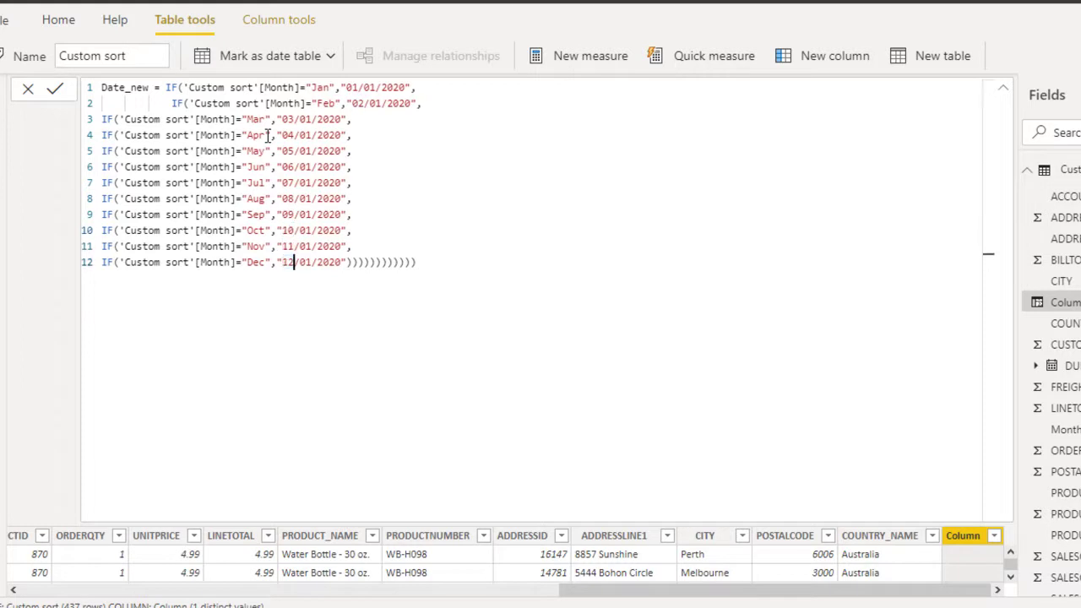
Commit the Date_new formula and check the new column's values at the end of the table.
{"action": "left_click", "coordinate": [54, 90]}
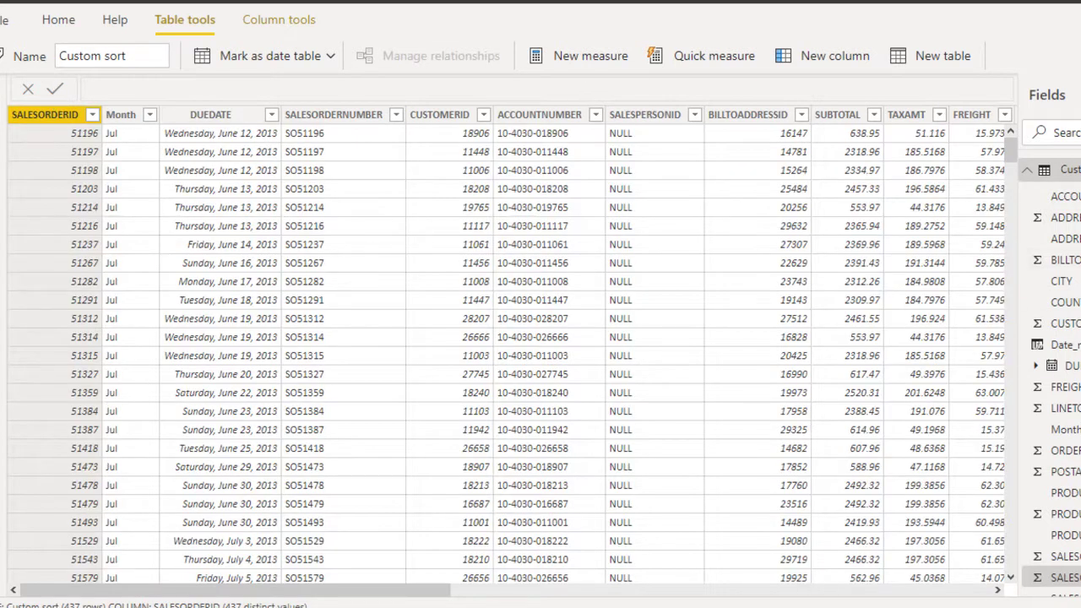
{"action": "left_click", "coordinate": [972, 593]}
{"action": "left_click", "coordinate": [971, 593]}
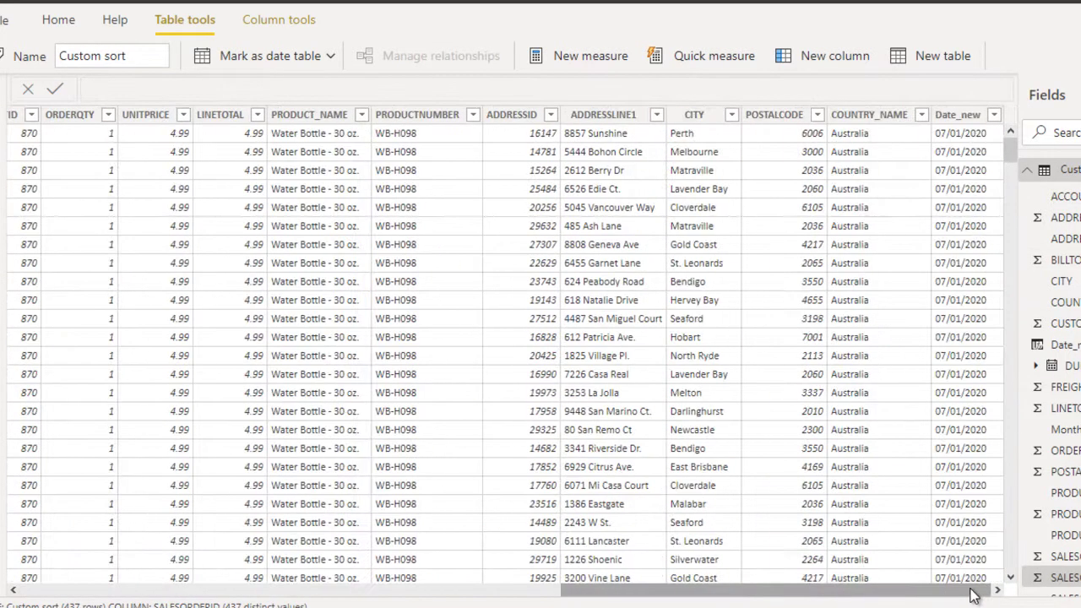
Change the Date_new column's data type to Date and accept the data type change.
{"action": "left_click", "coordinate": [958, 114]}
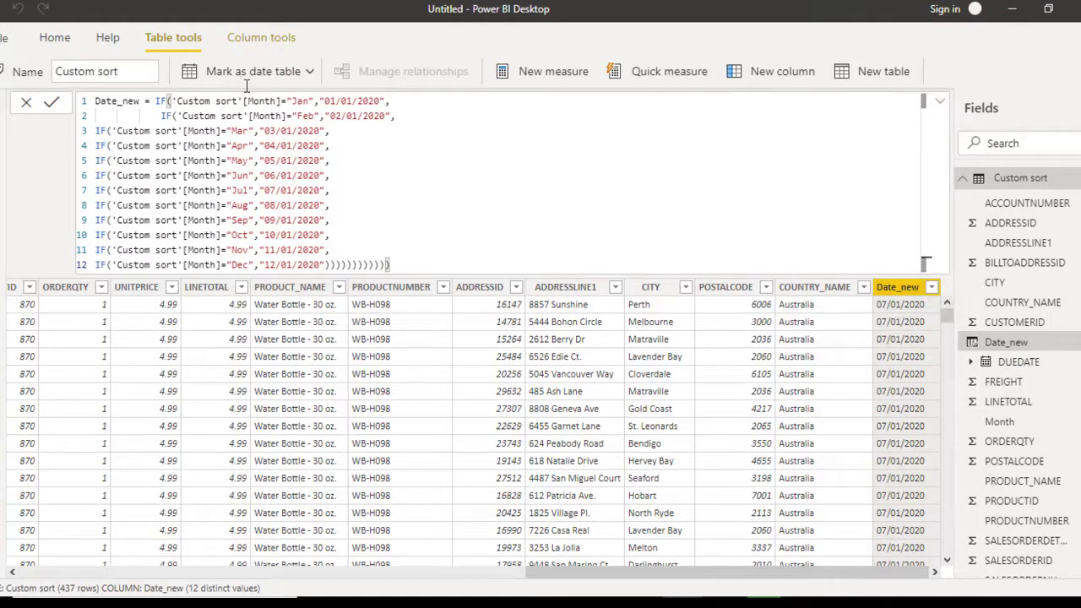
{"action": "left_click", "coordinate": [271, 34]}
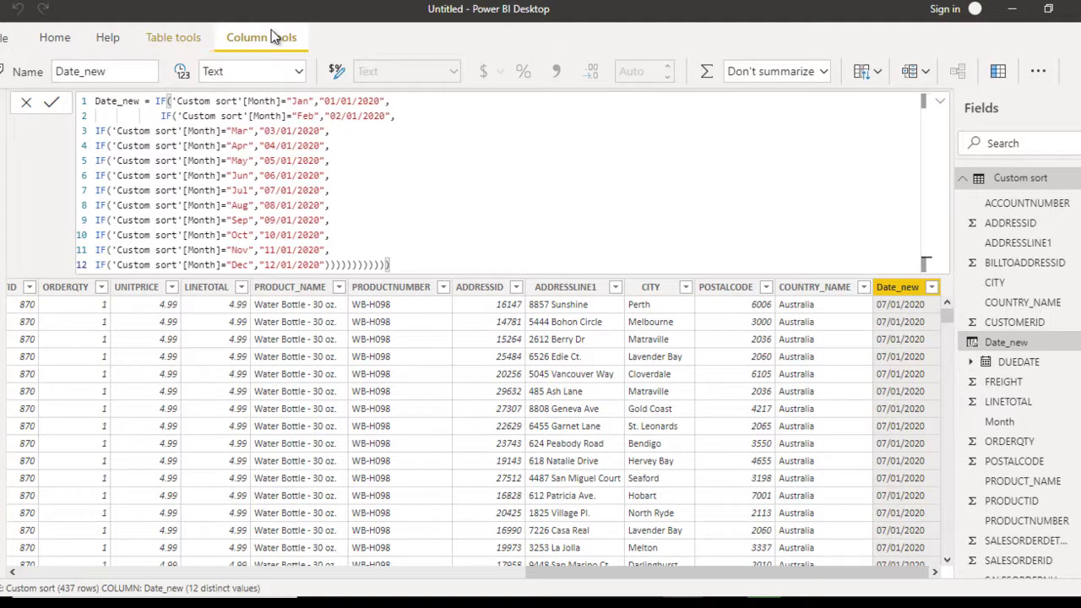
{"action": "left_click", "coordinate": [298, 73]}
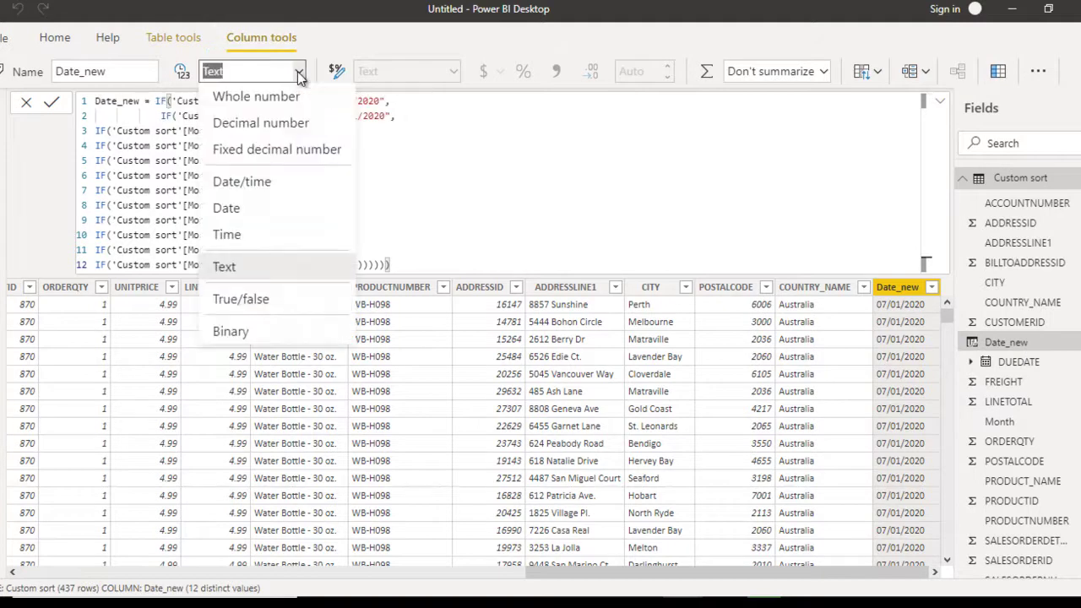
{"action": "left_click", "coordinate": [267, 211]}
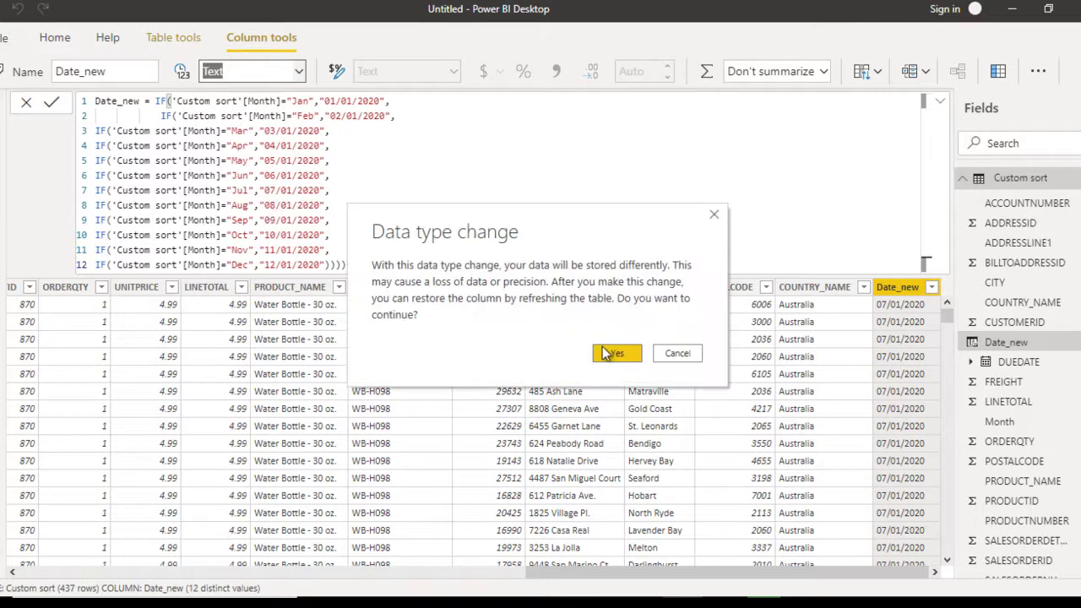
{"action": "left_click", "coordinate": [604, 353]}
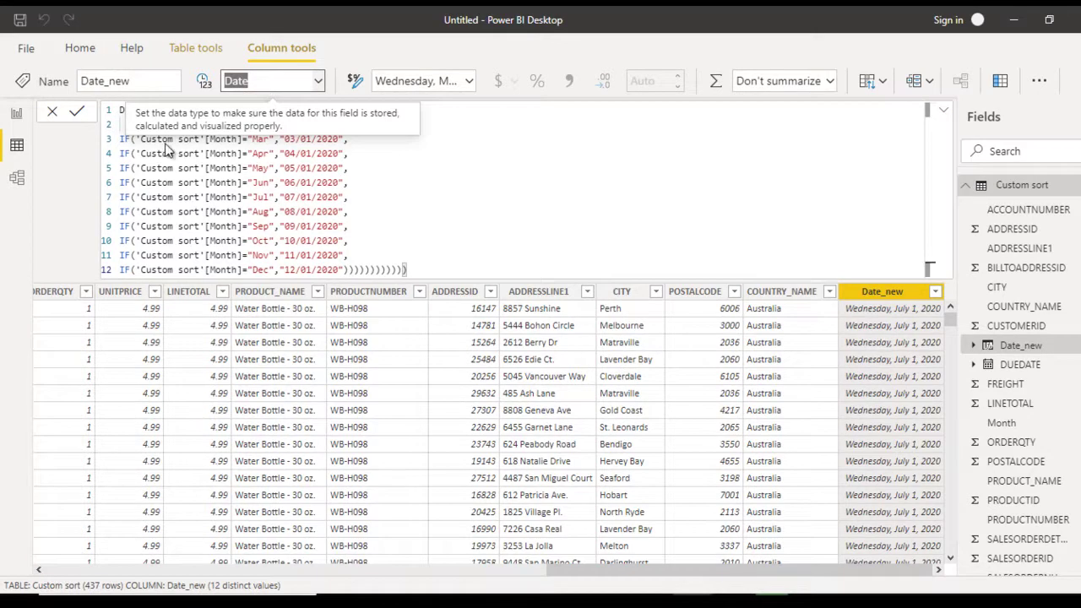
Return to the report view and add a new page named Case-1.
{"action": "left_click", "coordinate": [17, 116]}
{"action": "left_click", "coordinate": [152, 572]}
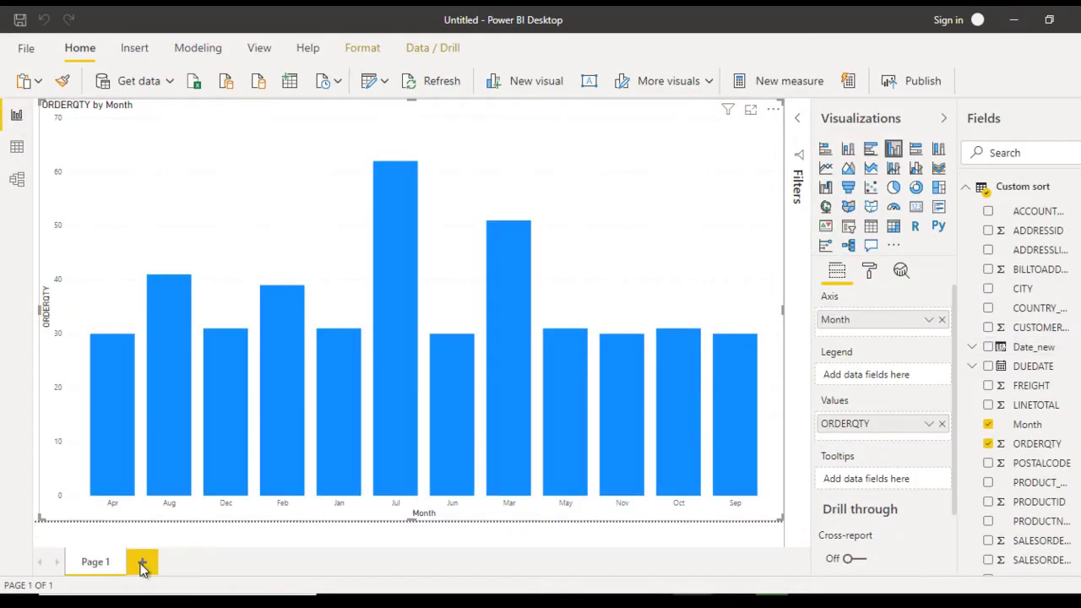
{"action": "double_click", "coordinate": [151, 567]}
{"action": "key", "text": "BackSpace"}
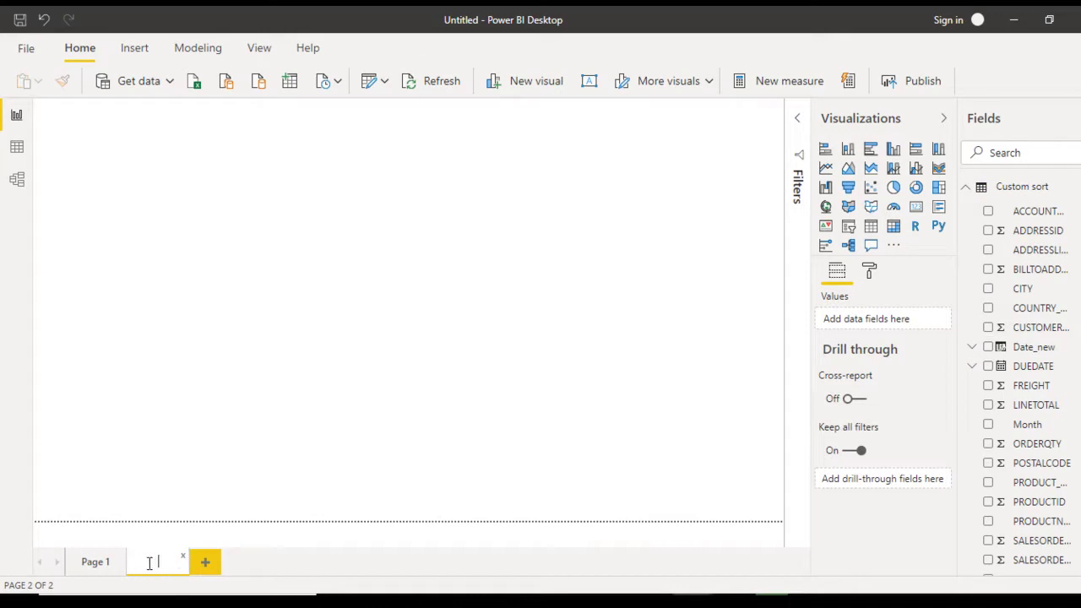
{"action": "type", "text": "Case-1"}
{"action": "key", "text": "Return"}
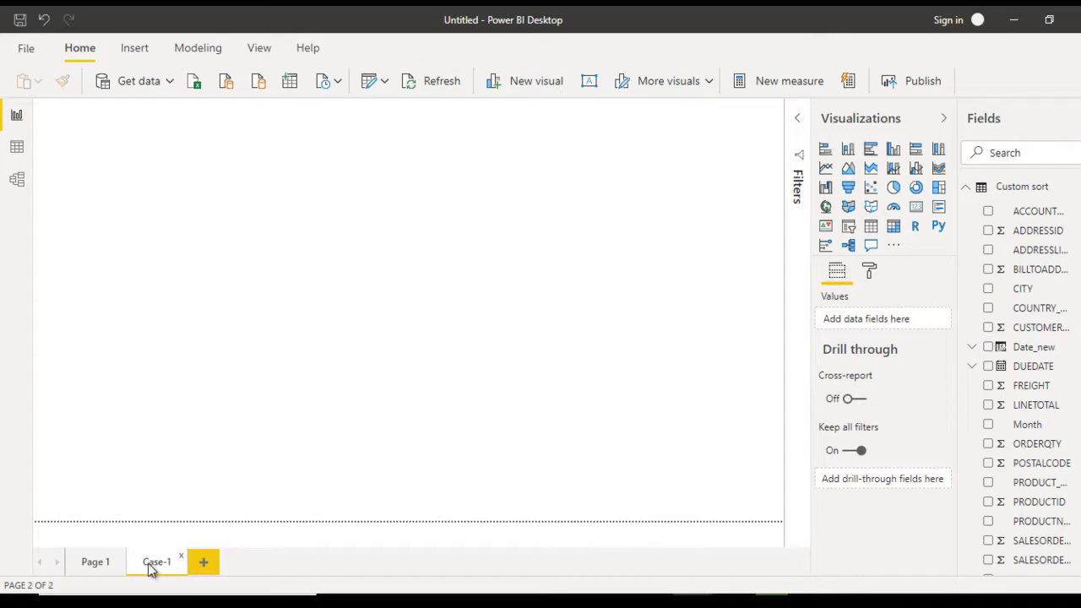
Add a clustered column chart to the Case-1 page and enlarge it to fill the whole page.
{"action": "left_click", "coordinate": [893, 149]}
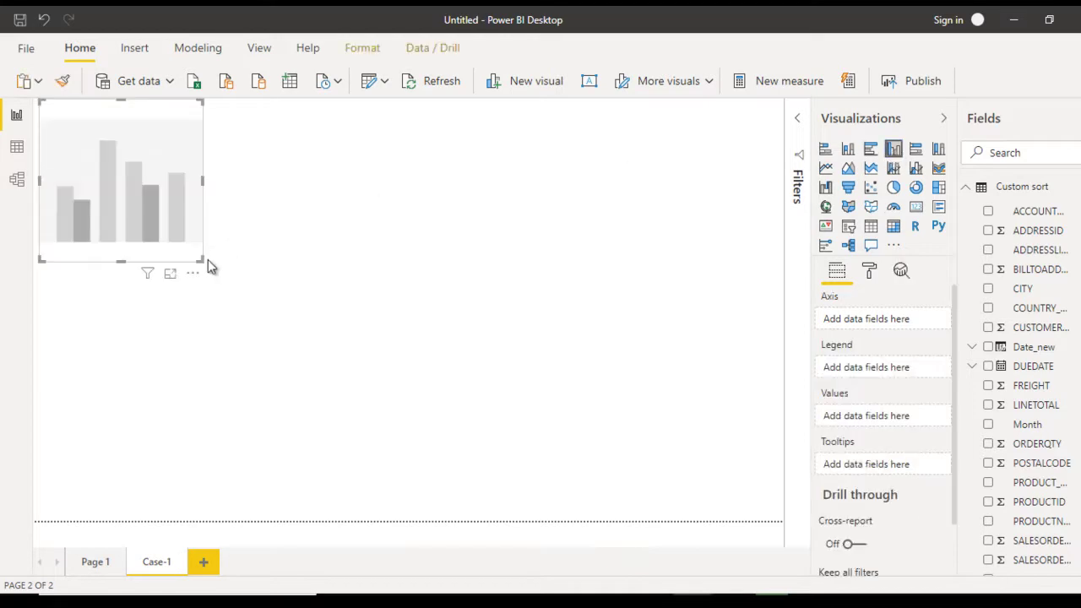
{"action": "left_click", "coordinate": [209, 265]}
{"action": "left_click", "coordinate": [191, 255]}
{"action": "left_click_drag", "start_coordinate": [553, 459], "coordinate": [839, 556]}
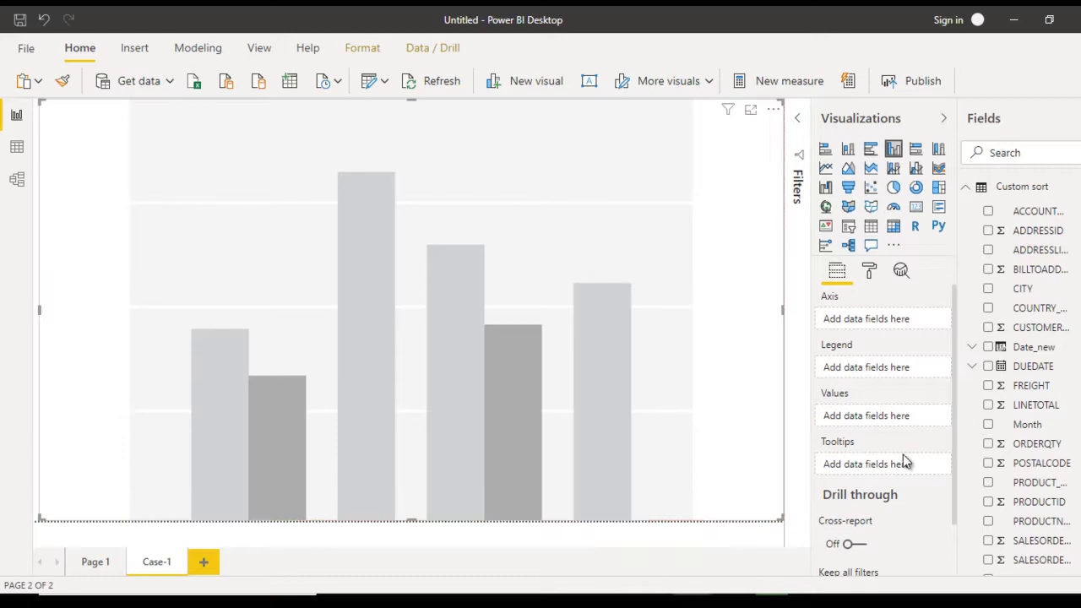
Plot ORDERQTY against Date_new in the column chart, keeping only the Month level of the date hierarchy.
{"action": "left_click_drag", "start_coordinate": [1047, 355], "coordinate": [895, 328]}
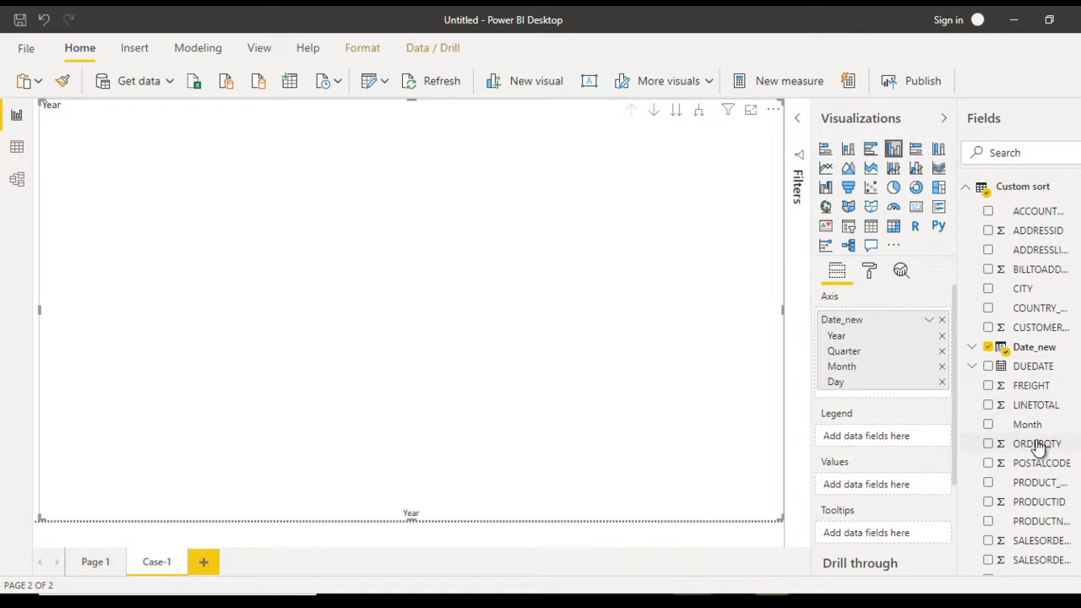
{"action": "left_click_drag", "start_coordinate": [1020, 447], "coordinate": [889, 492]}
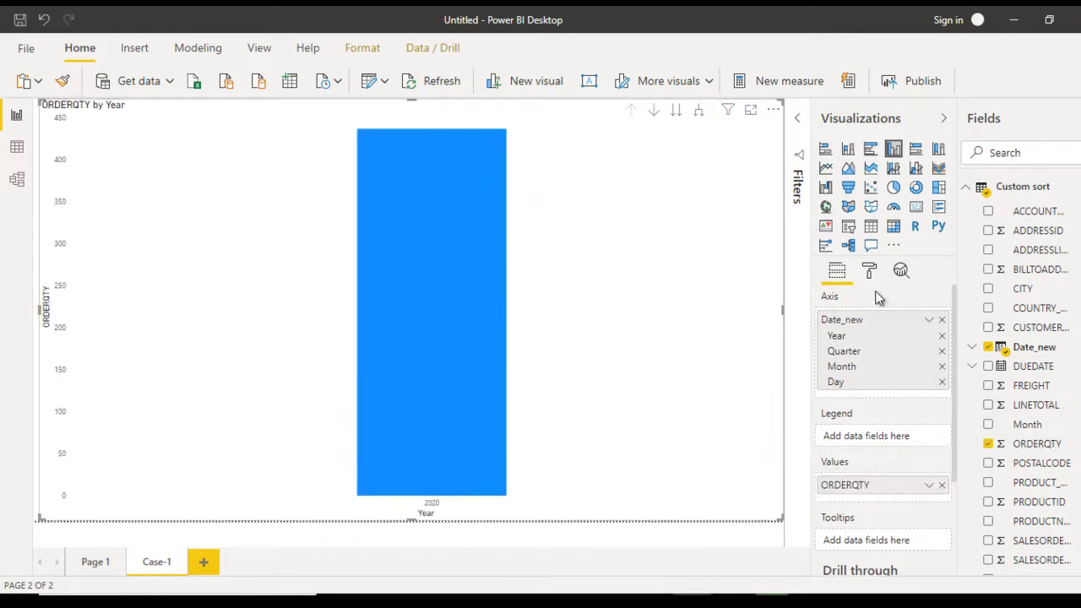
{"action": "left_click", "coordinate": [943, 336]}
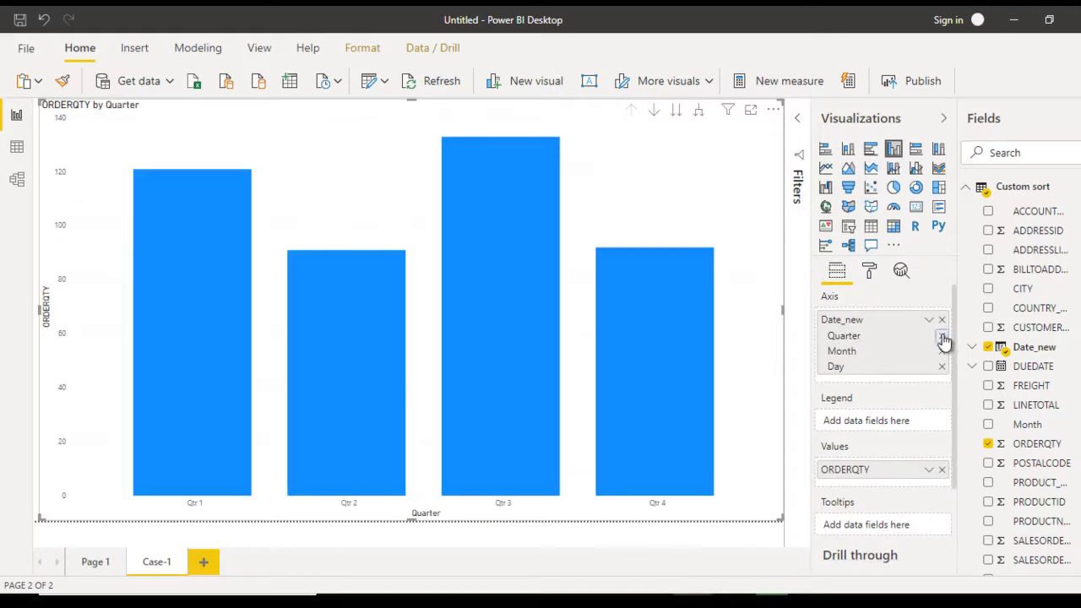
{"action": "left_click", "coordinate": [942, 336]}
{"action": "left_click", "coordinate": [941, 351]}
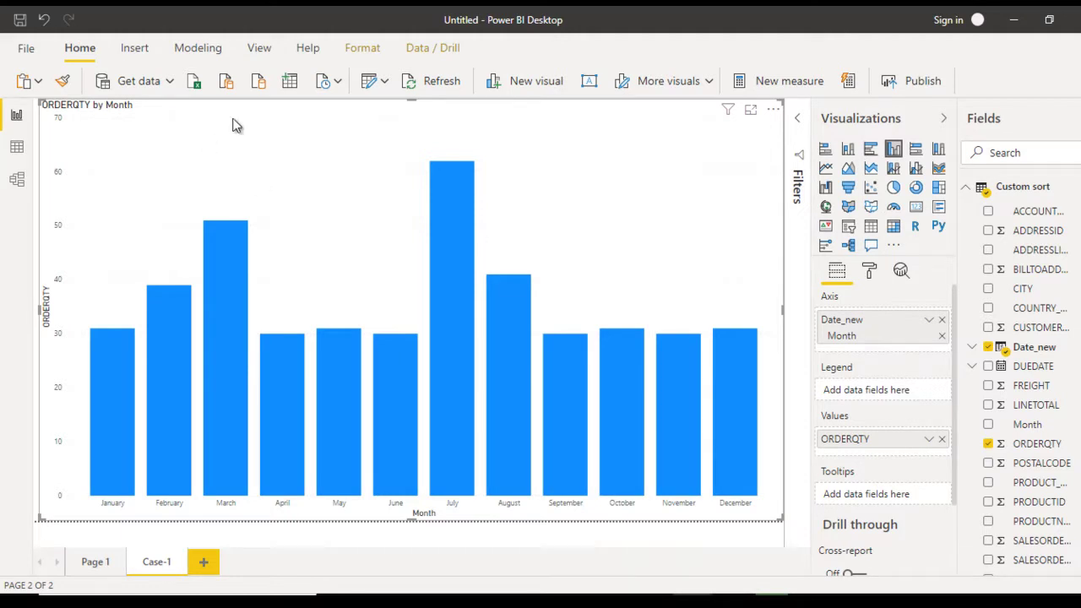
Start a manually entered table named custom_sort with two columns, Month and Id.
{"action": "left_click", "coordinate": [295, 84]}
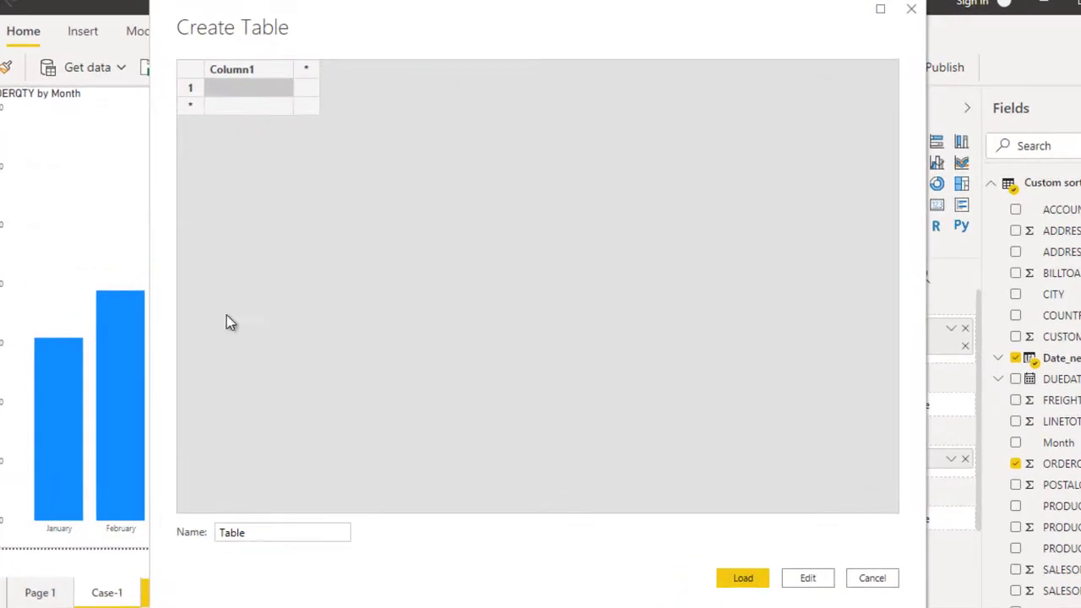
{"action": "double_click", "coordinate": [256, 533]}
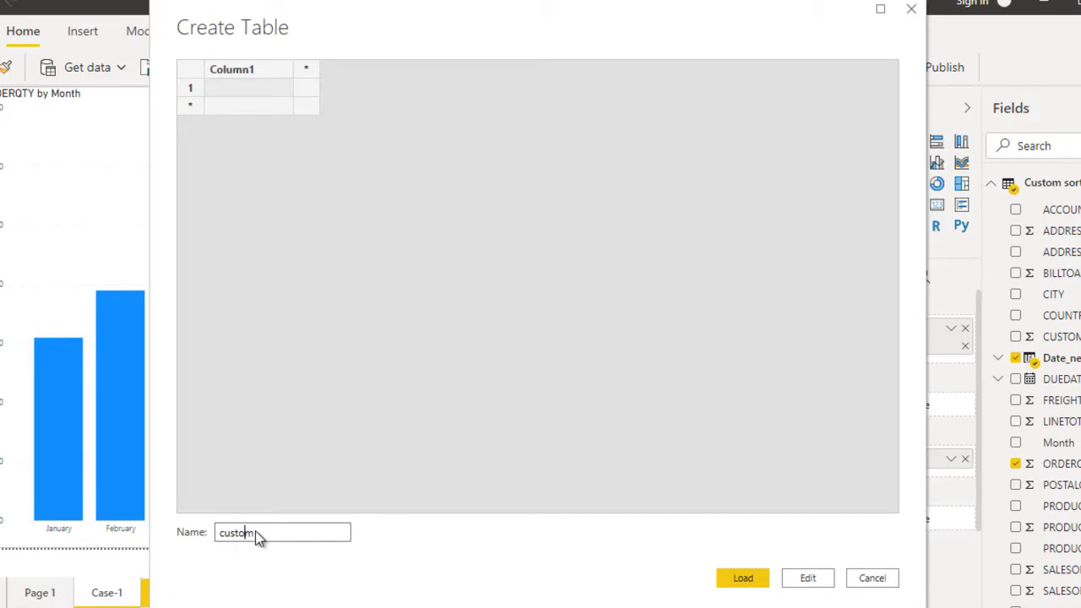
{"action": "type", "text": "custom_sort"}
{"action": "double_click", "coordinate": [244, 73]}
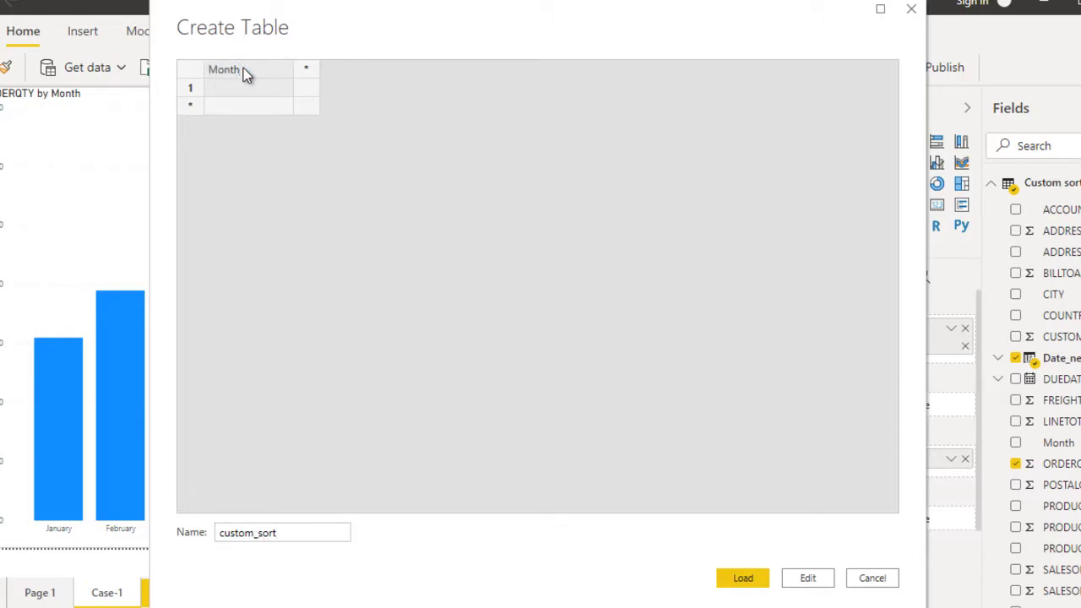
{"action": "key", "text": "Tab"}
{"action": "key", "text": "BackSpace"}
{"action": "type", "text": "Id"}
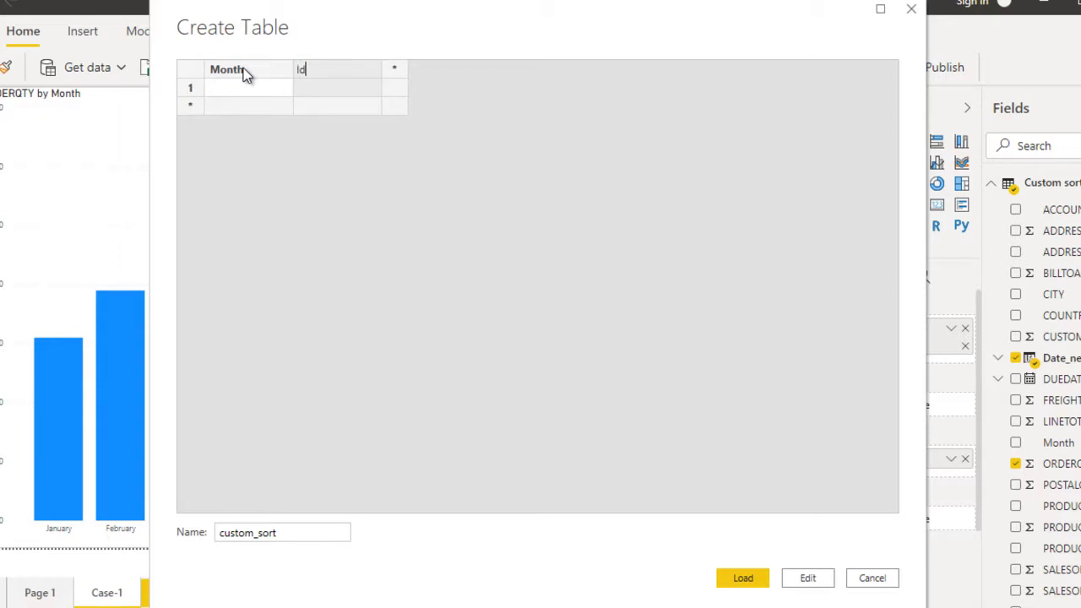
Fill the Month column with the twelve abbreviated month names from Jan to Dec, one per row.
{"action": "key", "text": "Return"}
{"action": "type", "text": "Jan"}
{"action": "key", "text": "Return"}
{"action": "type", "text": "Feb"}
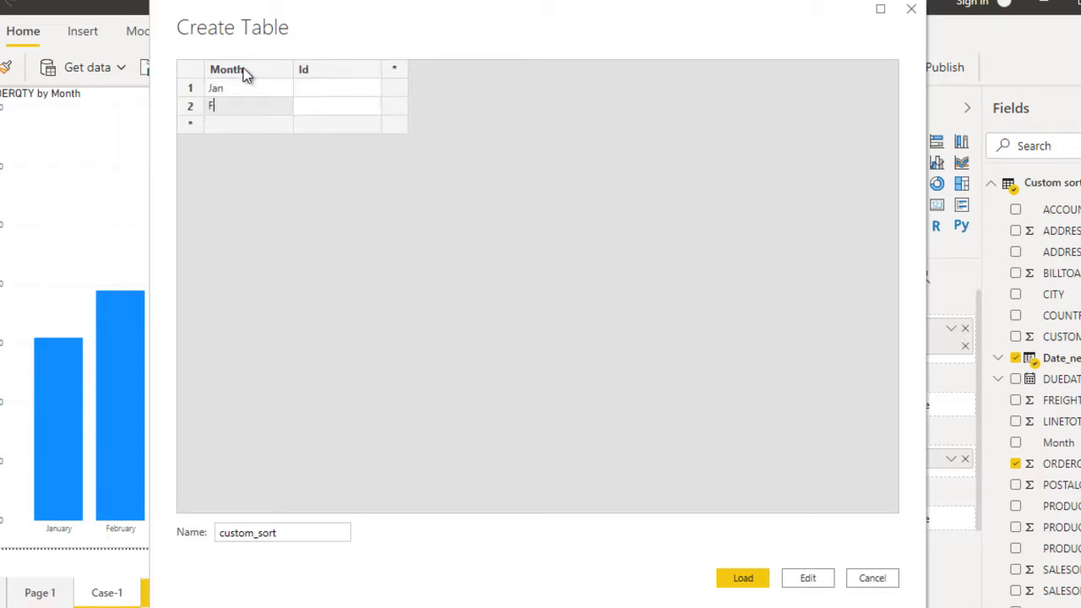
{"action": "key", "text": "Return"}
{"action": "type", "text": "Ma"}
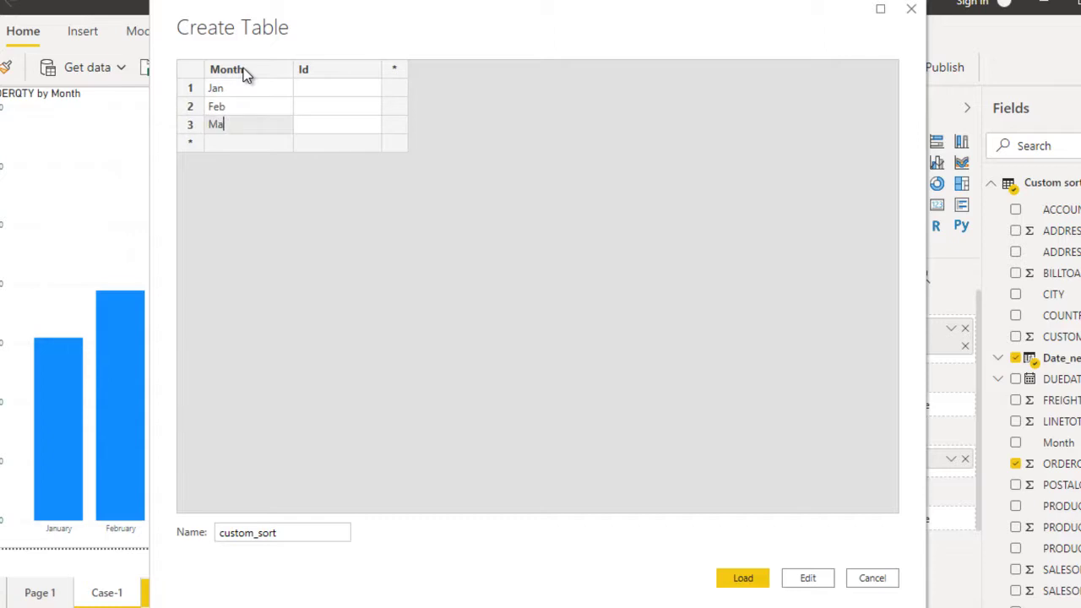
{"action": "type", "text": "r"}
{"action": "key", "text": "Return"}
{"action": "type", "text": "Apr"}
{"action": "key", "text": "Return"}
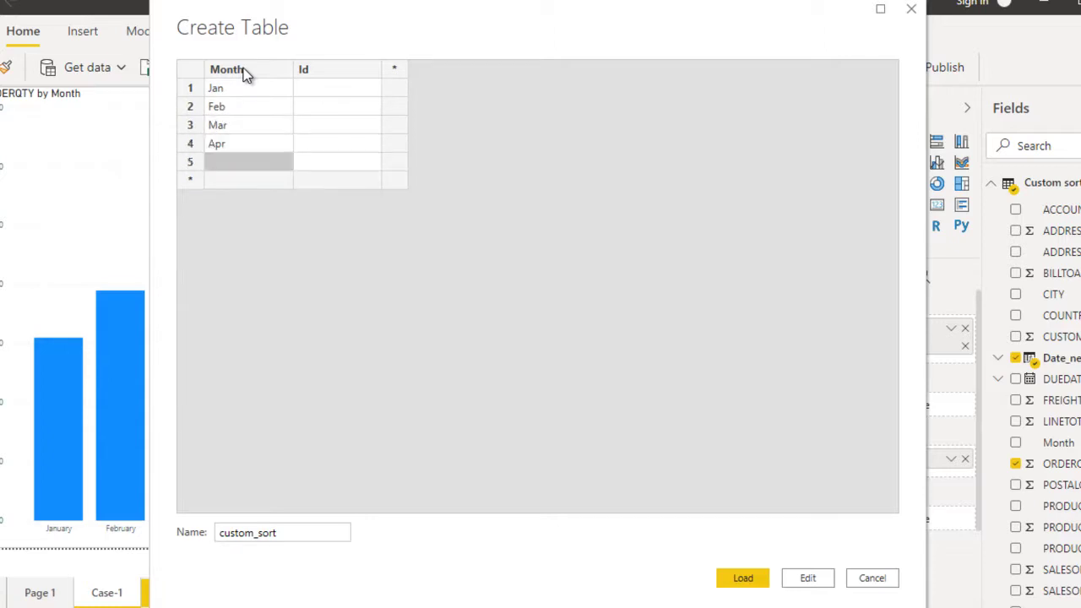
{"action": "type", "text": "MAy"}
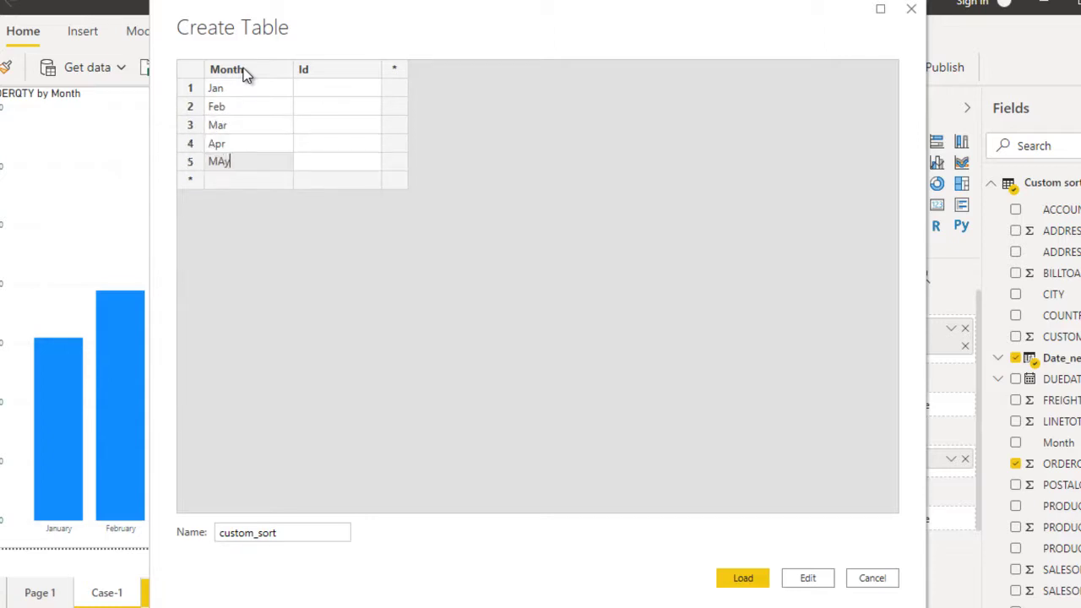
{"action": "key", "text": "BackSpace"}
{"action": "key", "text": "BackSpace"}
{"action": "type", "text": "ay"}
{"action": "key", "text": "Return"}
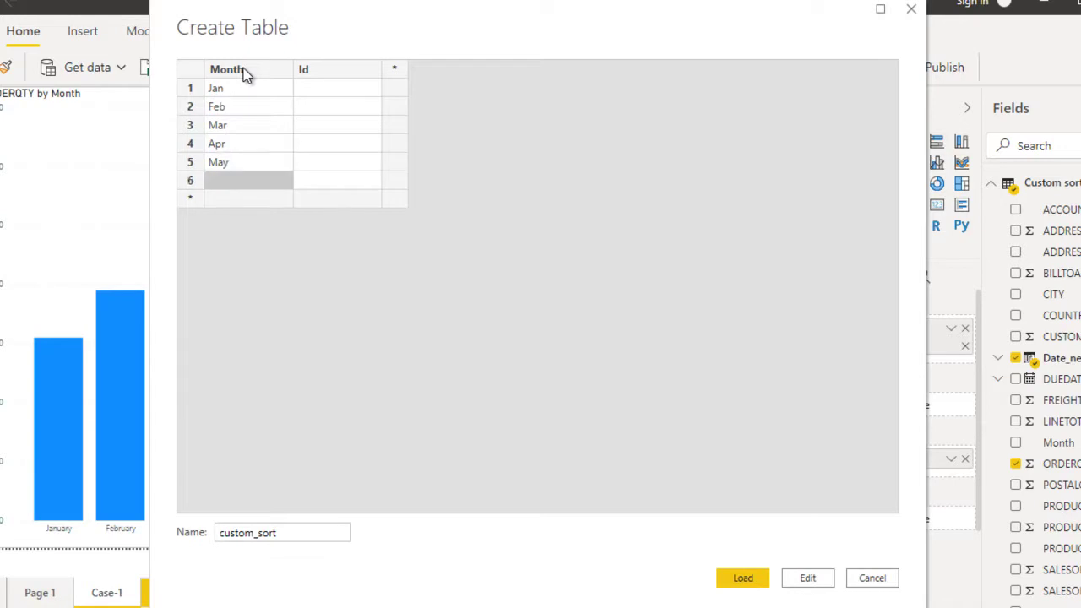
{"action": "type", "text": "Ju"}
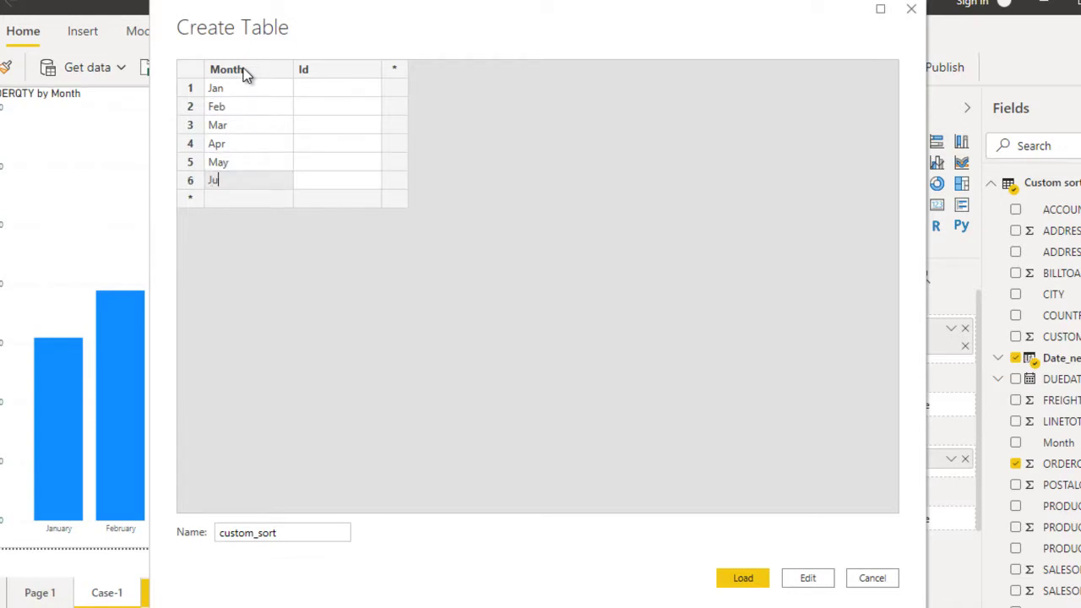
{"action": "type", "text": "n"}
{"action": "key", "text": "Return"}
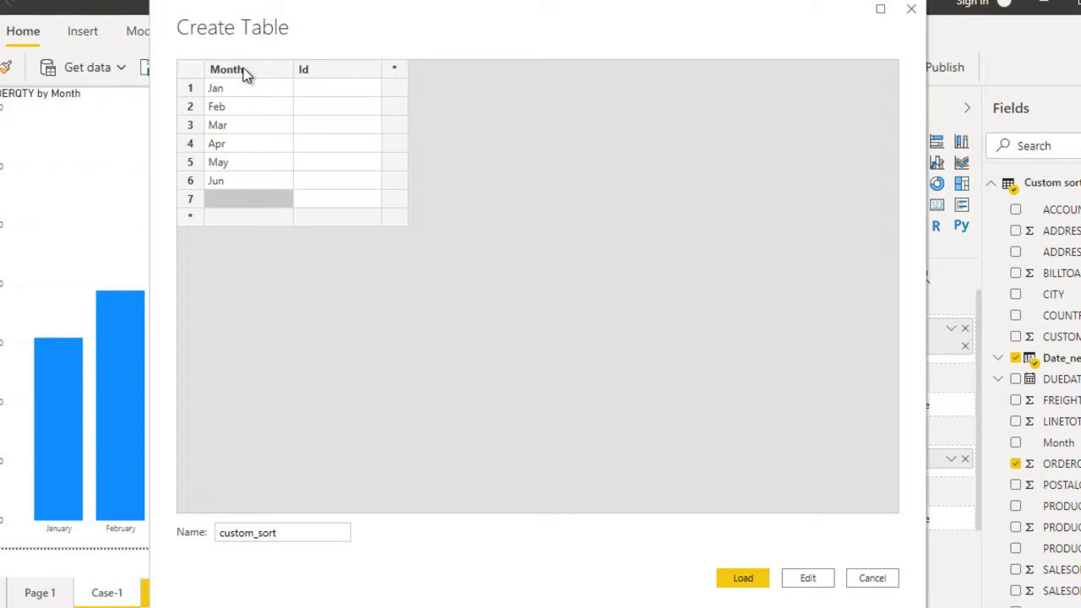
{"action": "type", "text": "Jul"}
{"action": "key", "text": "Return"}
{"action": "type", "text": "Aug"}
{"action": "key", "text": "Return"}
{"action": "type", "text": "Sep"}
{"action": "key", "text": "Return"}
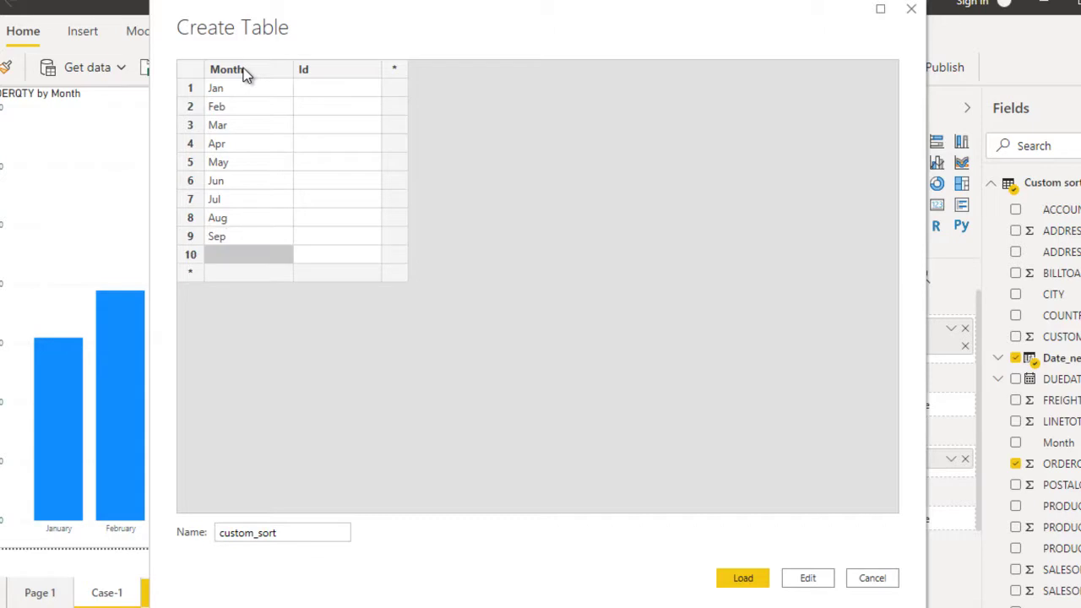
{"action": "type", "text": "Oct"}
{"action": "key", "text": "Return"}
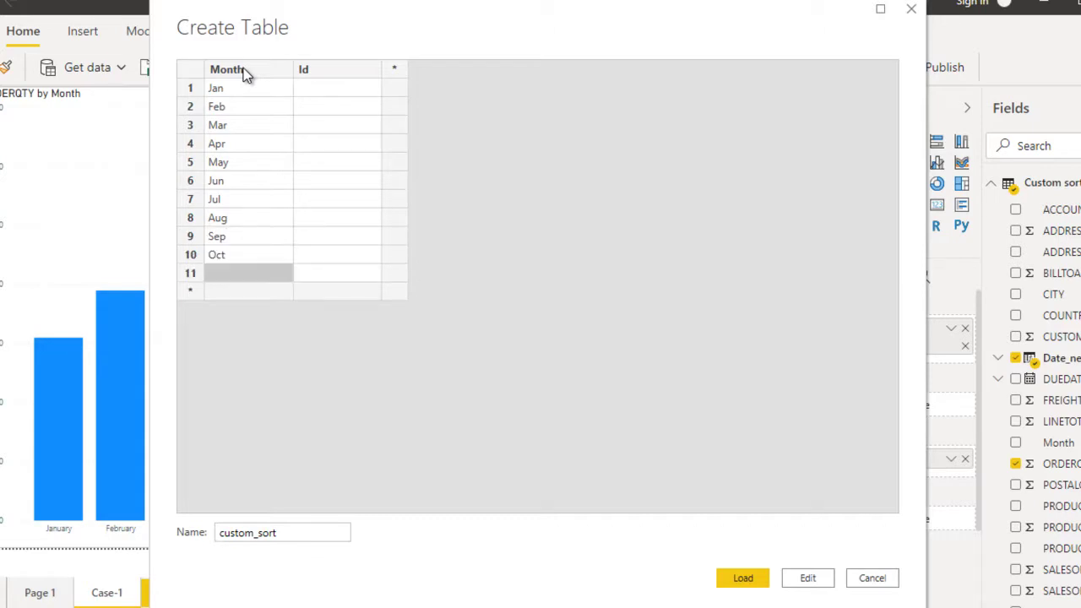
{"action": "type", "text": "Nov"}
{"action": "key", "text": "Return"}
{"action": "type", "text": "D"}
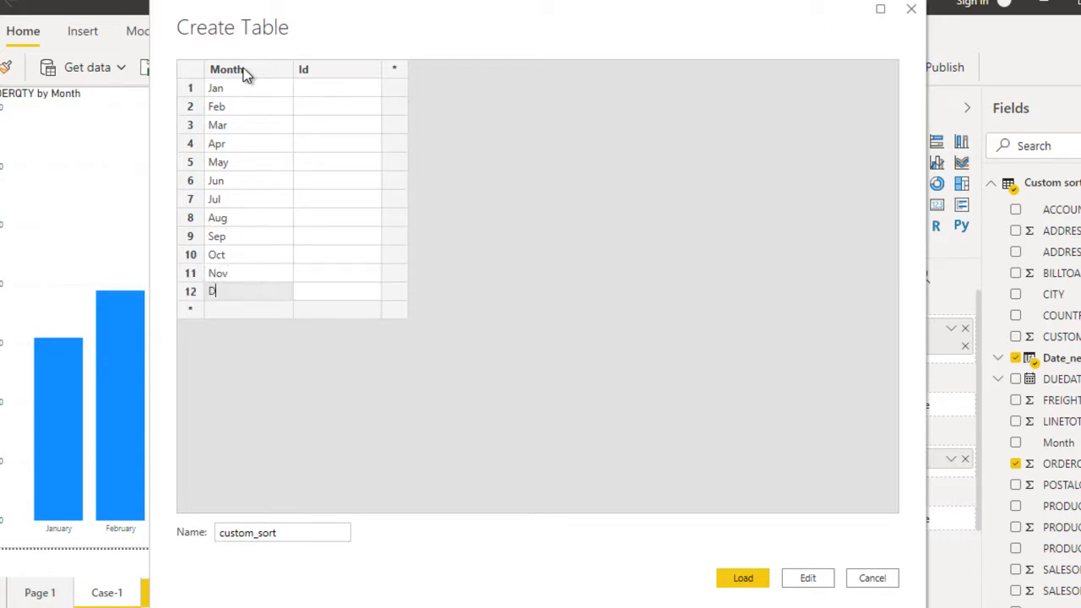
{"action": "type", "text": "ec"}
Enter Id values 1 to 6 for the months Jul through Dec.
{"action": "key", "text": "Up"}
{"action": "key", "text": "Up"}
{"action": "key", "text": "Up"}
{"action": "key", "text": "Up"}
{"action": "key", "text": "Up"}
{"action": "key", "text": "Up"}
{"action": "key", "text": "Up"}
{"action": "key", "text": "Up"}
{"action": "key", "text": "Up"}
{"action": "key", "text": "Up"}
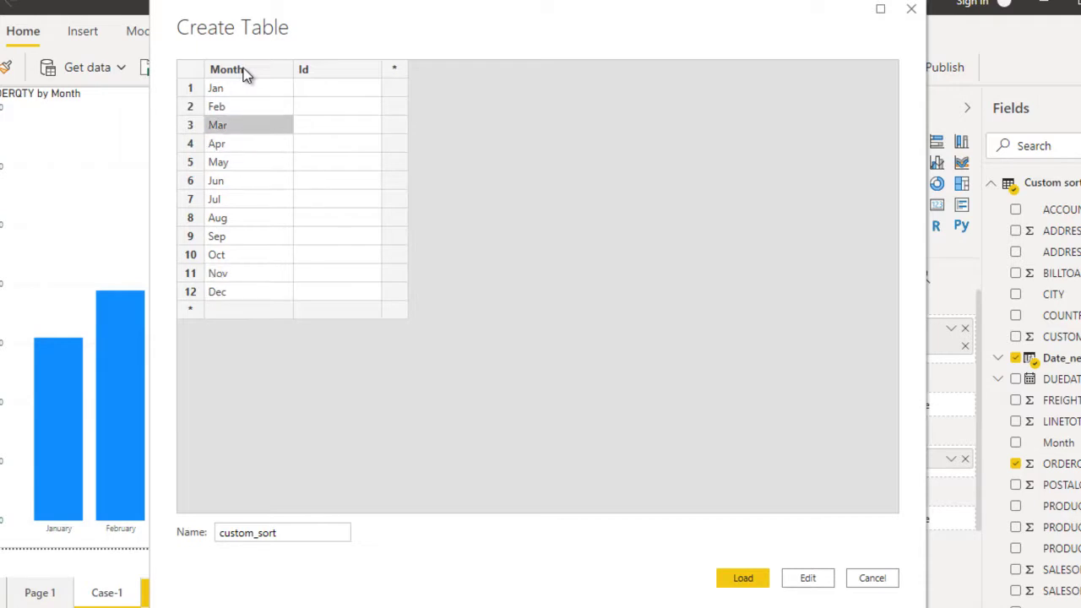
{"action": "key", "text": "Down"}
{"action": "key", "text": "Down"}
{"action": "key", "text": "Down"}
{"action": "key", "text": "Down"}
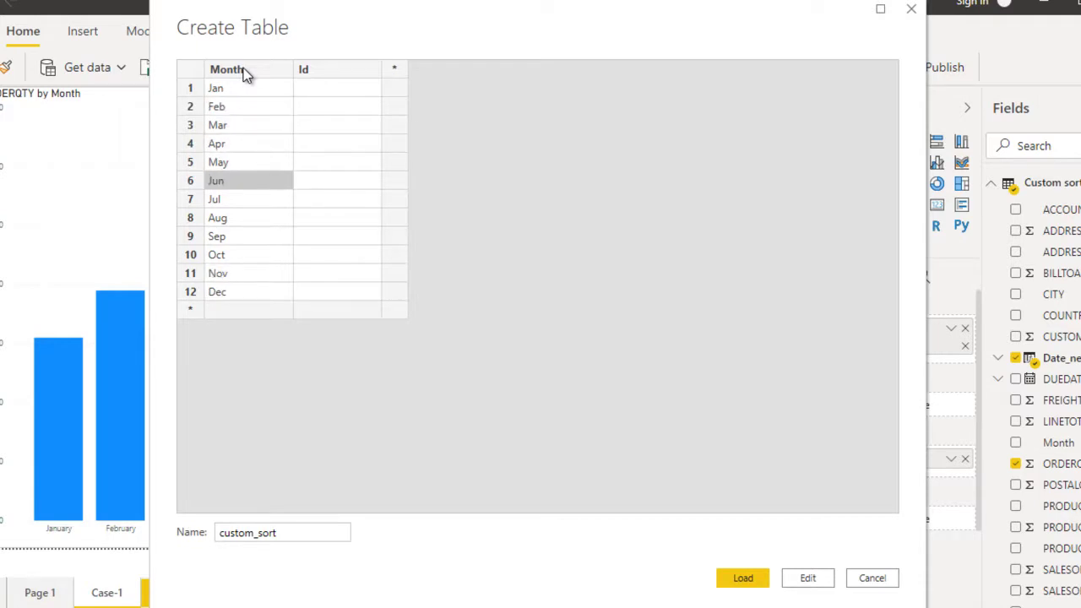
{"action": "key", "text": "Down"}
{"action": "key", "text": "Right"}
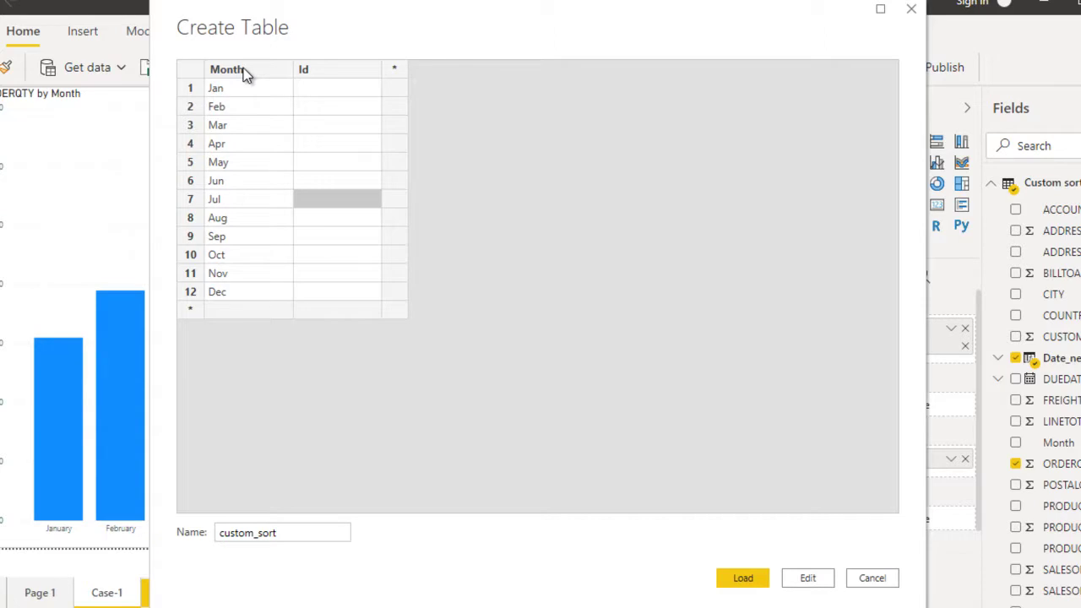
{"action": "type", "text": "1"}
{"action": "key", "text": "Down"}
{"action": "type", "text": "2"}
{"action": "key", "text": "Down"}
{"action": "type", "text": "3"}
{"action": "key", "text": "Down"}
{"action": "type", "text": "4"}
{"action": "key", "text": "Down"}
{"action": "type", "text": "5"}
{"action": "key", "text": "Down"}
{"action": "type", "text": "6"}
Enter Id values 7 to 12 for the months Jan through Jun.
{"action": "key", "text": "Up"}
{"action": "key", "text": "Up"}
{"action": "key", "text": "Up"}
{"action": "key", "text": "Up"}
{"action": "key", "text": "Up"}
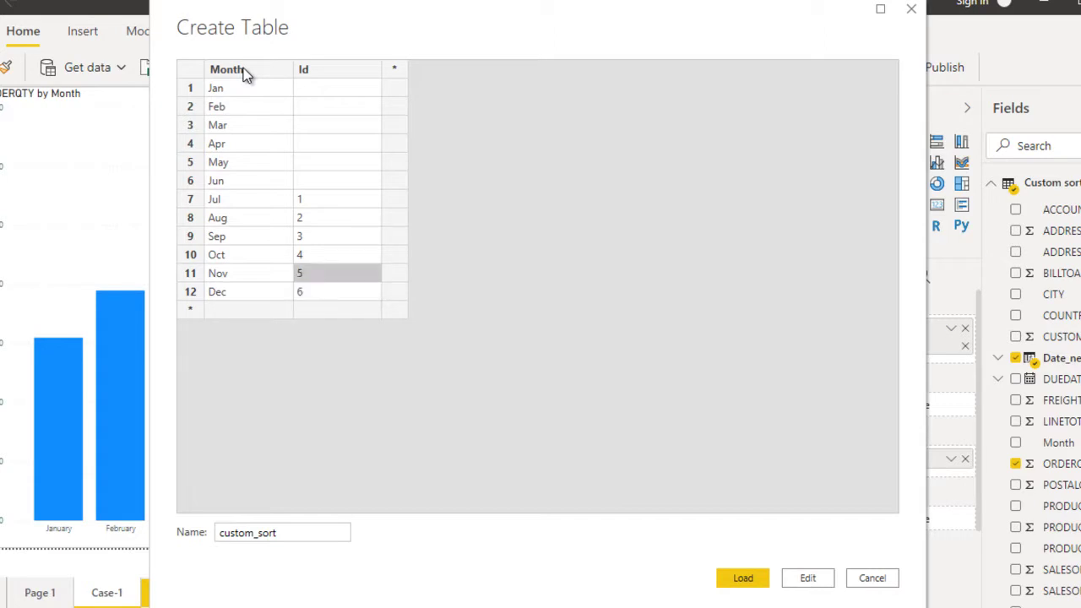
{"action": "key", "text": "Up"}
{"action": "key", "text": "Up"}
{"action": "key", "text": "Up"}
{"action": "key", "text": "Up"}
{"action": "key", "text": "Up"}
{"action": "key", "text": "Up"}
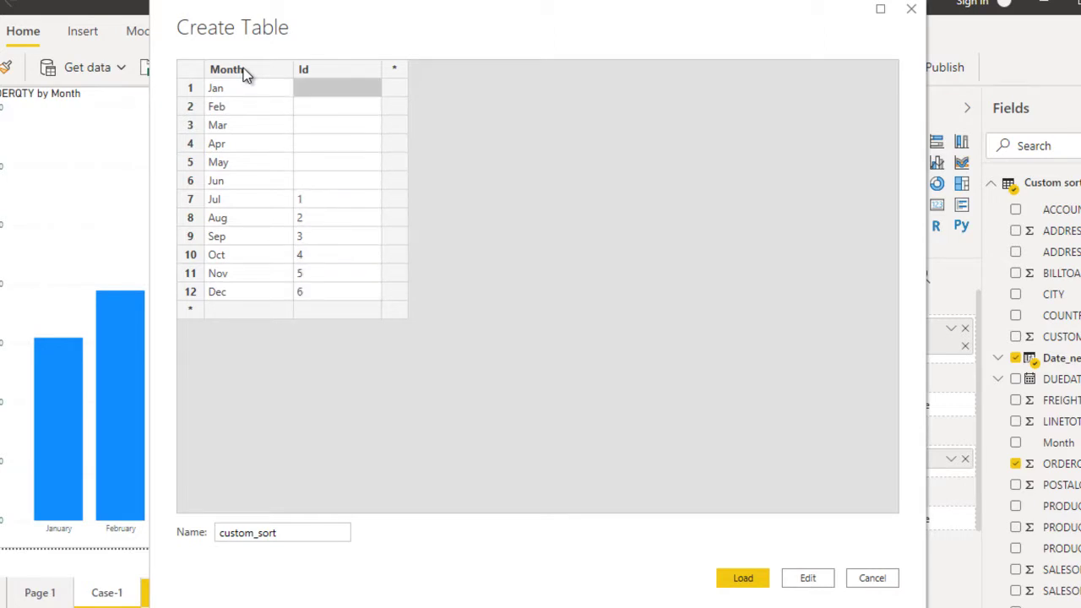
{"action": "type", "text": "7"}
{"action": "key", "text": "Down"}
{"action": "type", "text": "8"}
{"action": "key", "text": "Down"}
{"action": "type", "text": "9"}
{"action": "key", "text": "Down"}
{"action": "type", "text": "10"}
{"action": "key", "text": "Down"}
{"action": "type", "text": "11"}
{"action": "key", "text": "Down"}
{"action": "type", "text": "12"}
{"action": "key", "text": "Down"}
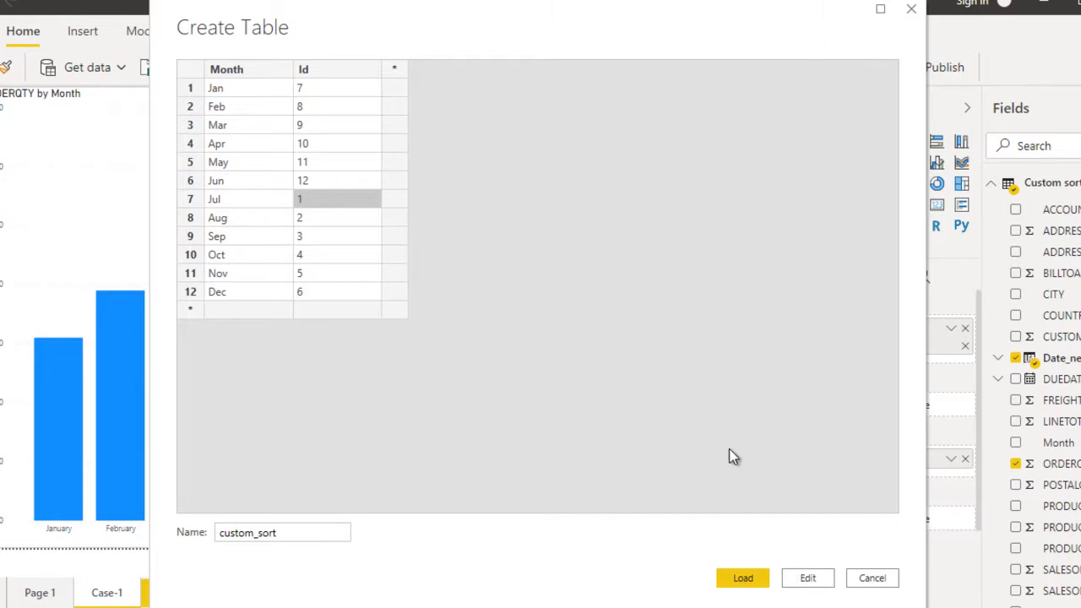
Load the custom_sort table and check its relationship to the Custom sort table in the model view.
{"action": "left_click", "coordinate": [745, 584]}
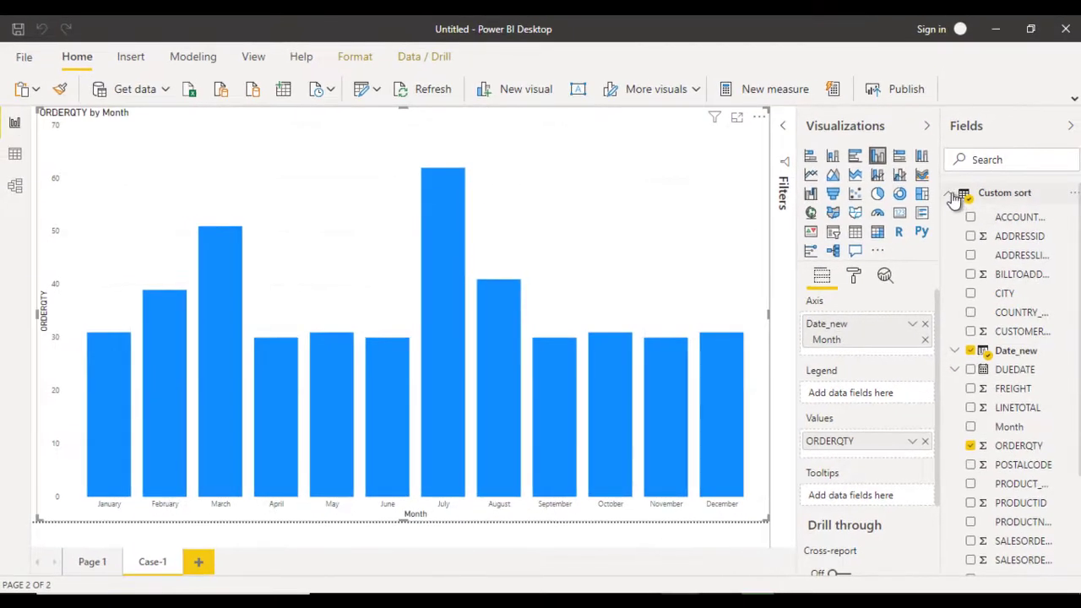
{"action": "left_click", "coordinate": [951, 194]}
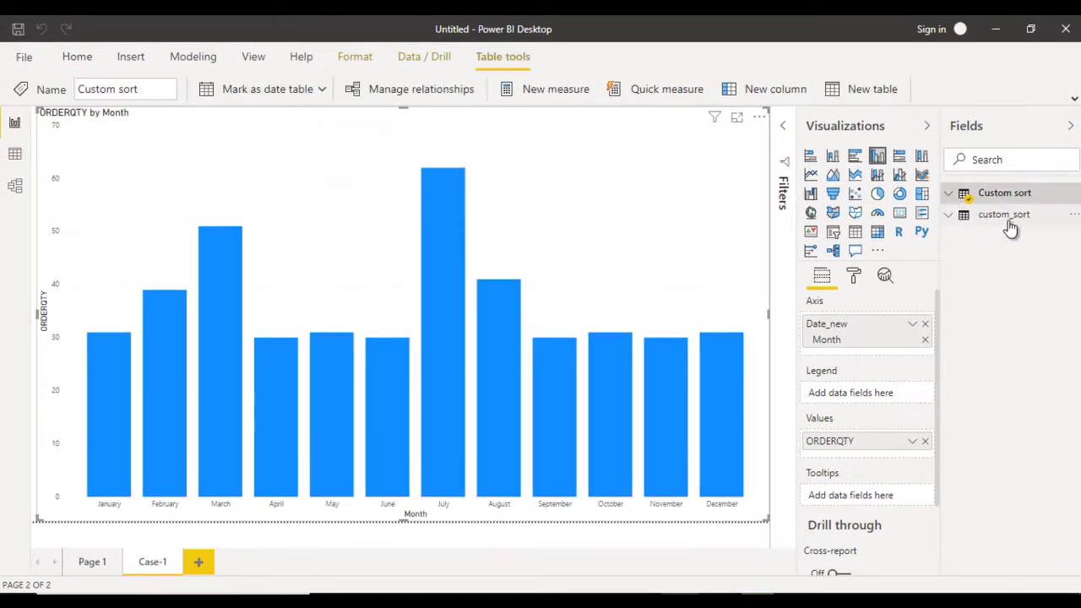
{"action": "left_click", "coordinate": [15, 186]}
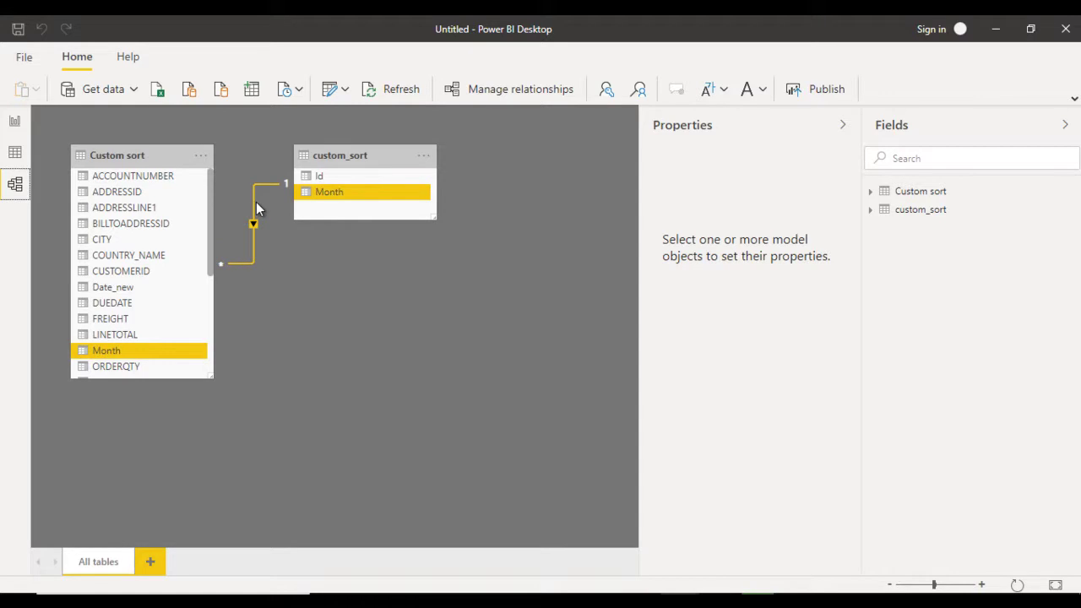
Return to the report view and add a new page named Case-2.
{"action": "left_click", "coordinate": [14, 123]}
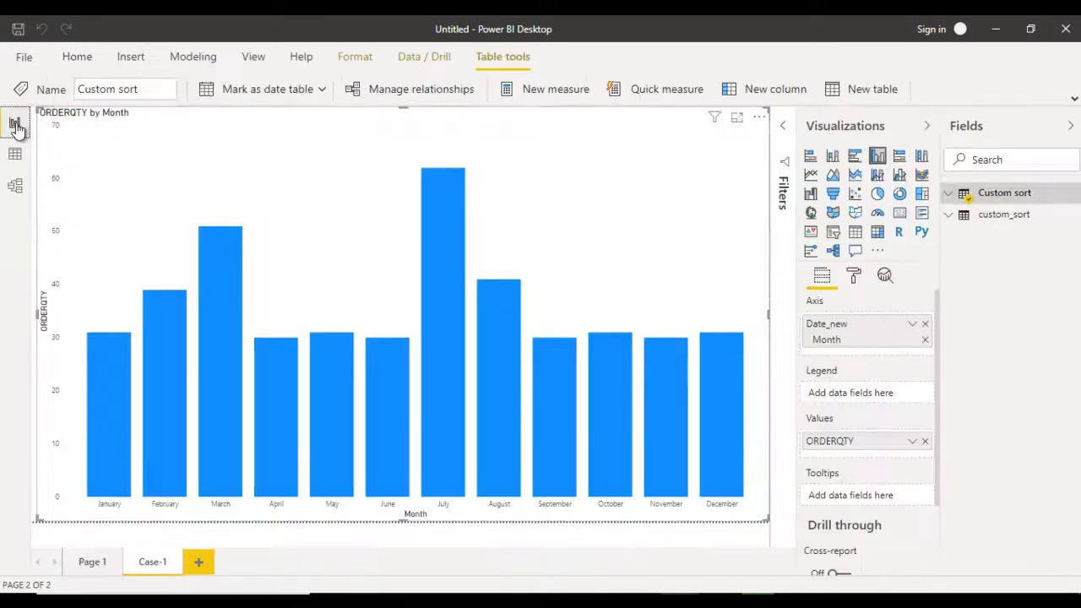
{"action": "left_click", "coordinate": [199, 563]}
{"action": "left_click", "coordinate": [199, 563]}
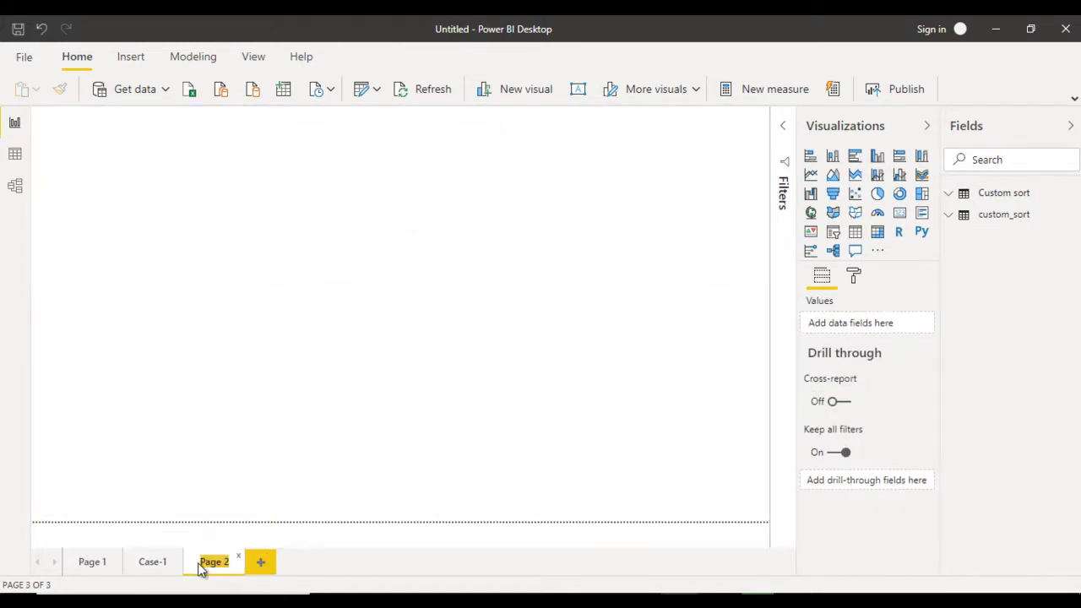
{"action": "type", "text": "Cad"}
{"action": "key", "text": "BackSpace"}
{"action": "type", "text": "se-2"}
{"action": "key", "text": "Return"}
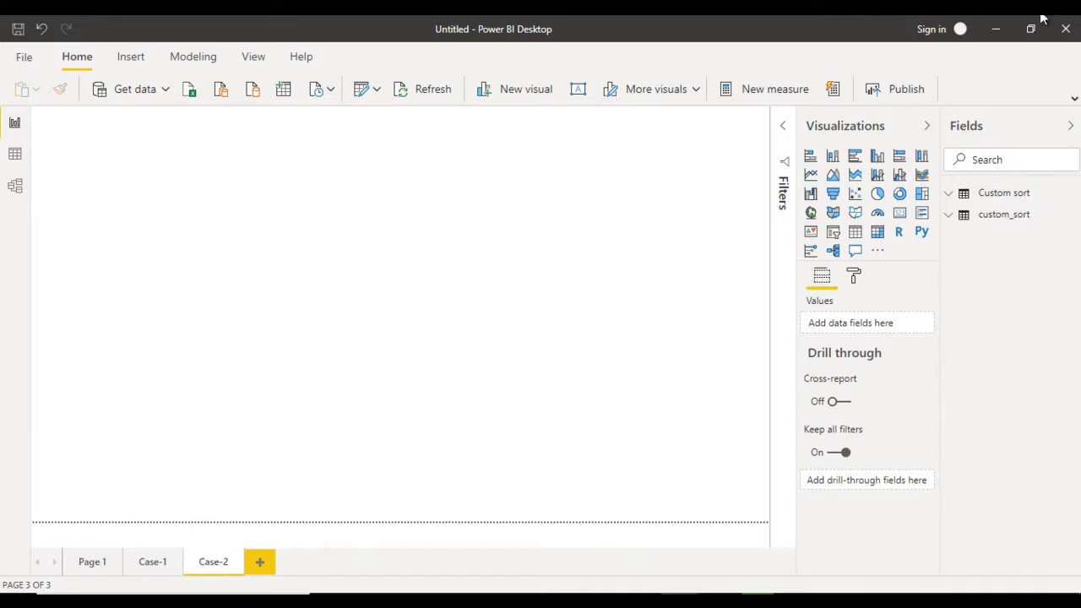
Add a clustered column chart filling the Case-2 page, with ORDERQTY from the Custom sort table as its values.
{"action": "left_click", "coordinate": [879, 158]}
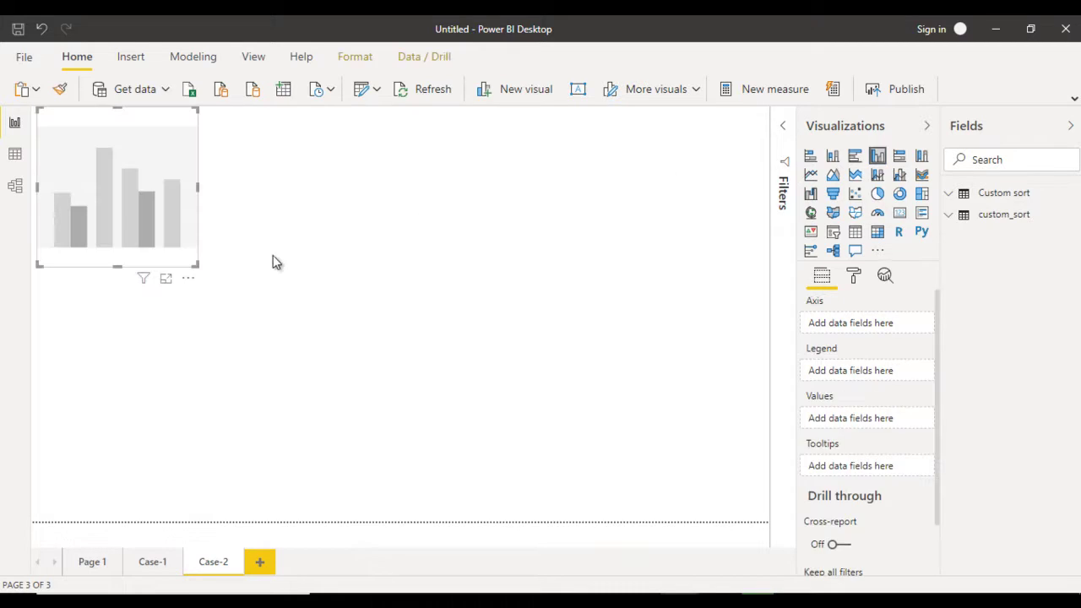
{"action": "left_click_drag", "start_coordinate": [195, 264], "coordinate": [825, 531]}
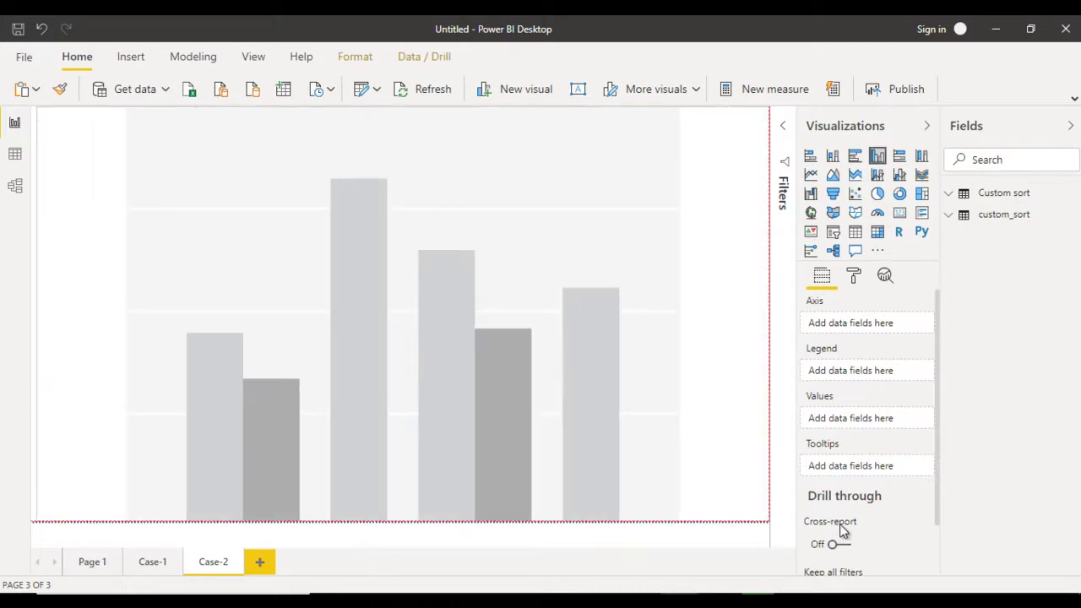
{"action": "left_click", "coordinate": [951, 196]}
{"action": "left_click_drag", "start_coordinate": [1016, 453], "coordinate": [866, 422]}
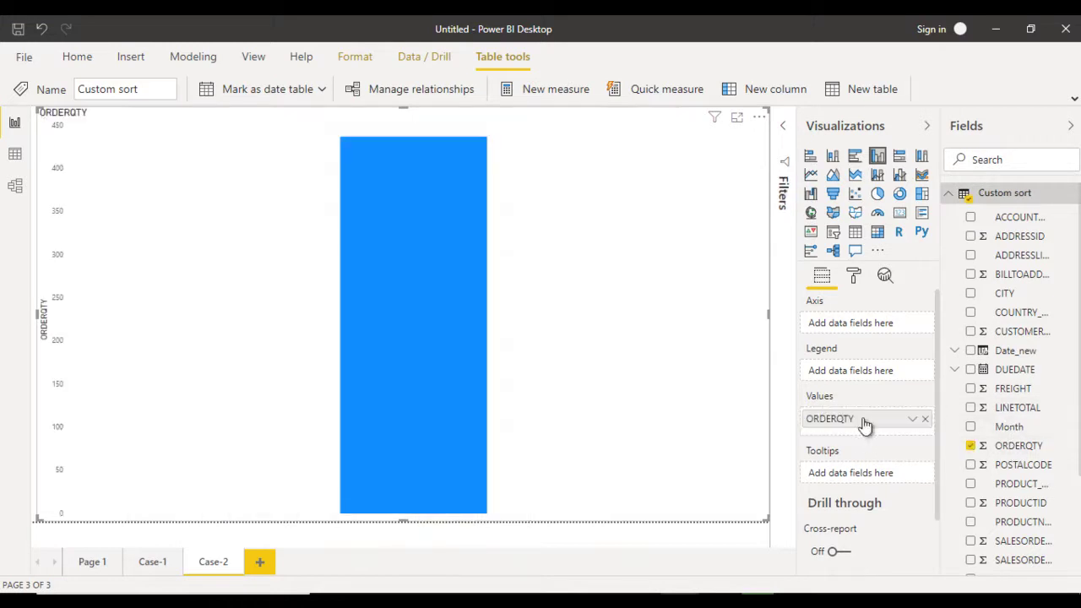
Put the Month field from the custom_sort table on the axis of the Case-2 column chart.
{"action": "left_click", "coordinate": [950, 195]}
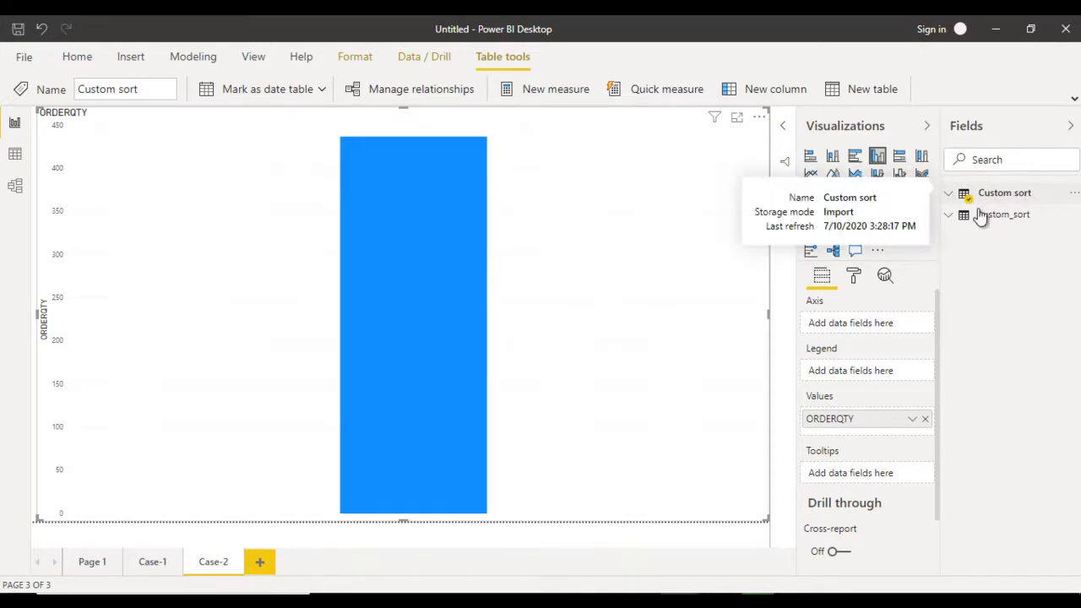
{"action": "left_click", "coordinate": [954, 216]}
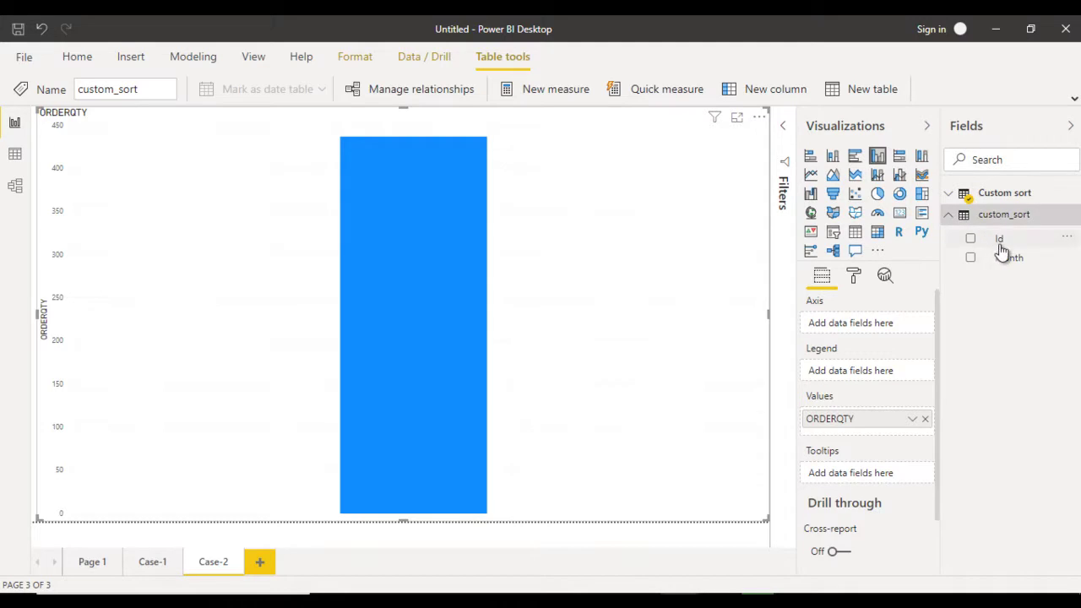
{"action": "left_click_drag", "start_coordinate": [1013, 265], "coordinate": [862, 325]}
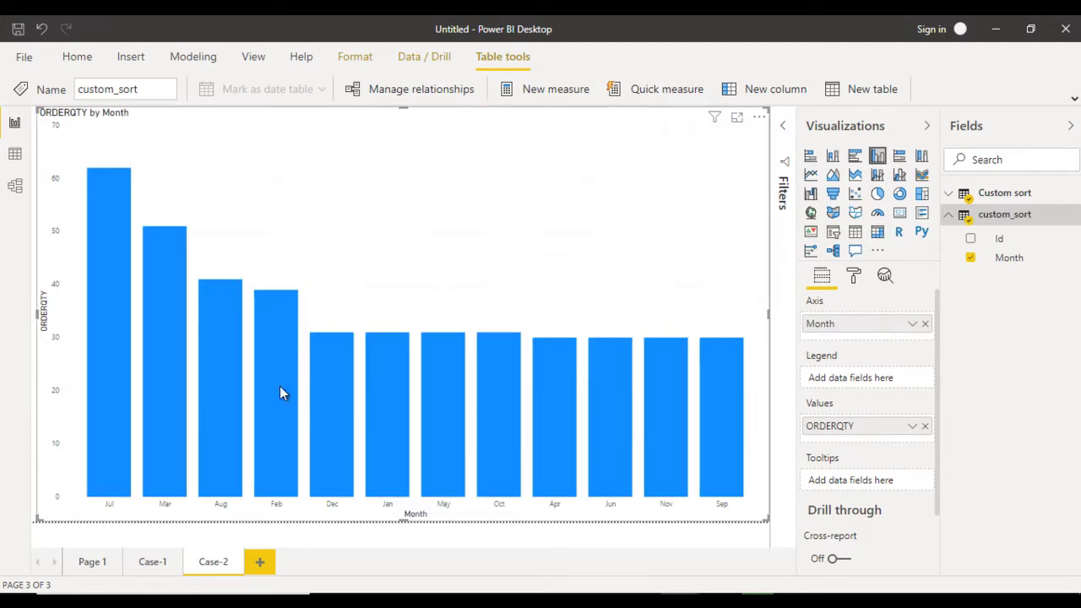
Sort the Case-2 chart in ascending order by Month.
{"action": "left_click", "coordinate": [761, 122]}
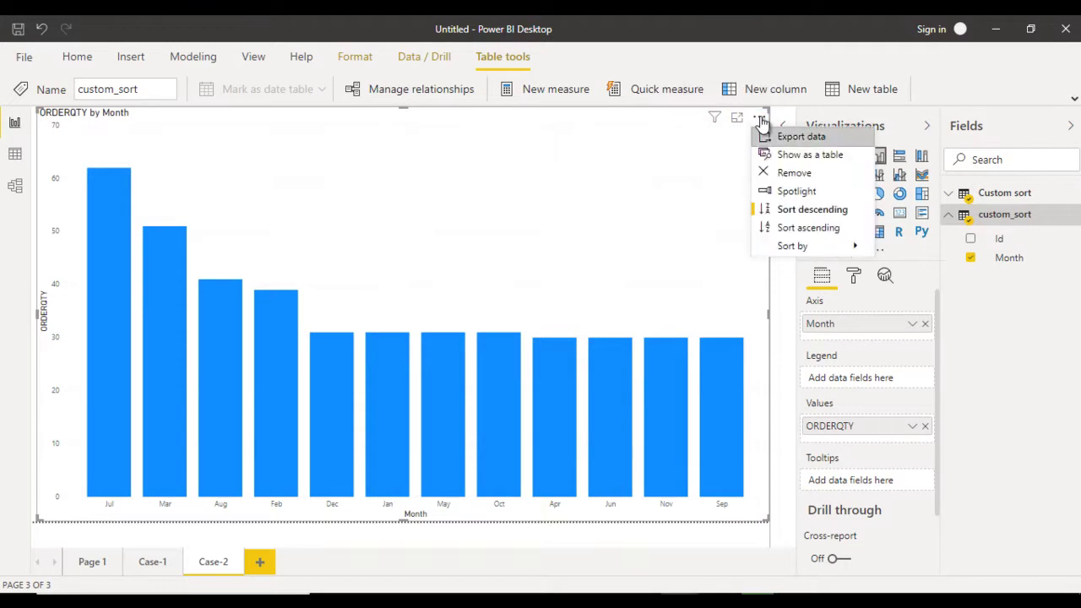
{"action": "left_click", "coordinate": [827, 227]}
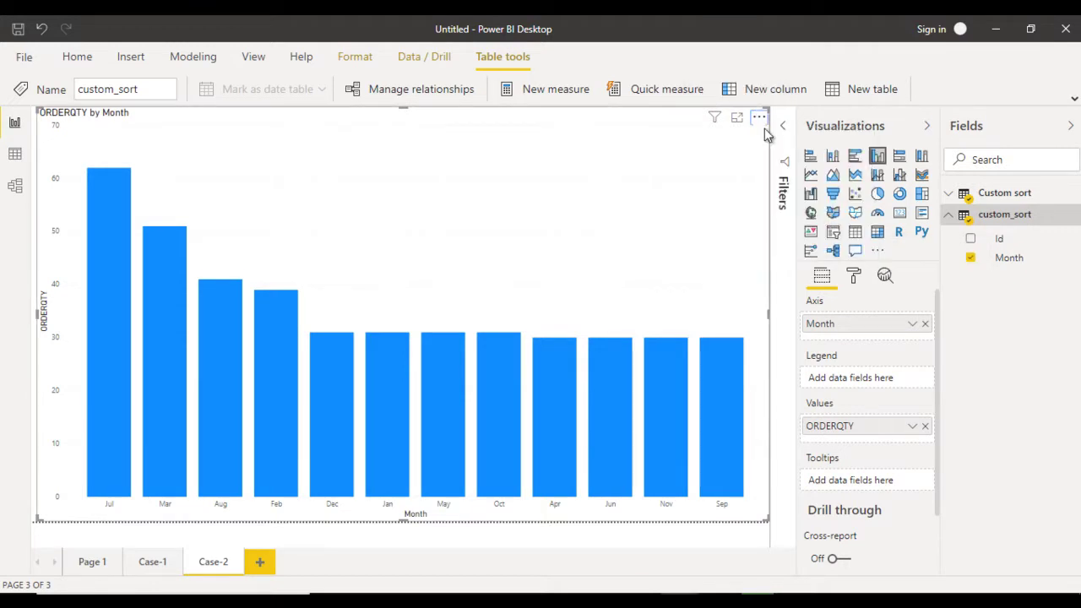
{"action": "left_click", "coordinate": [760, 123]}
{"action": "mouse_move", "coordinate": [816, 248]}
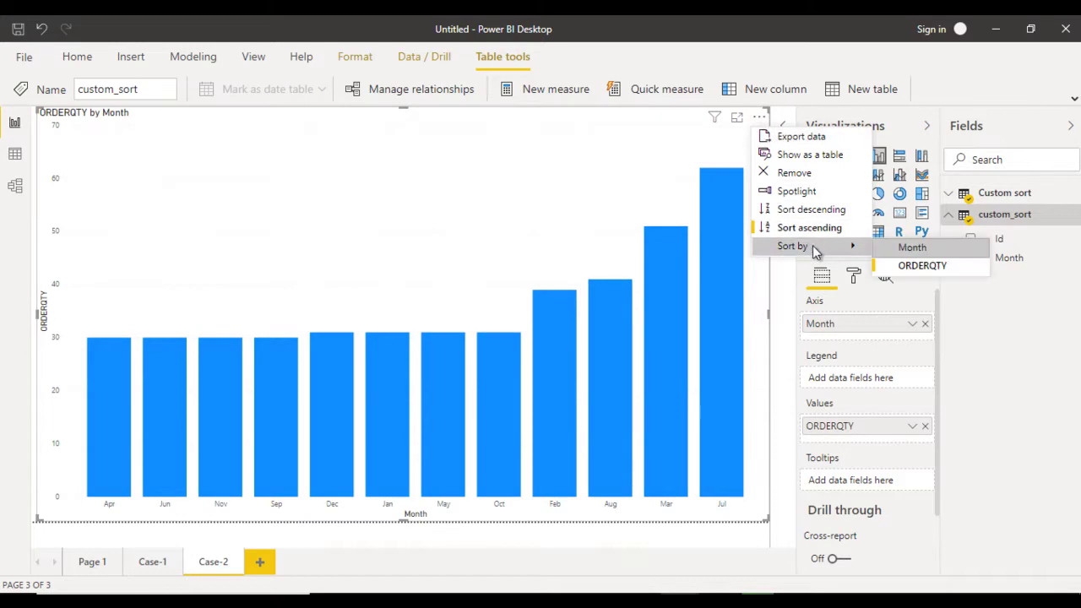
{"action": "left_click", "coordinate": [923, 251]}
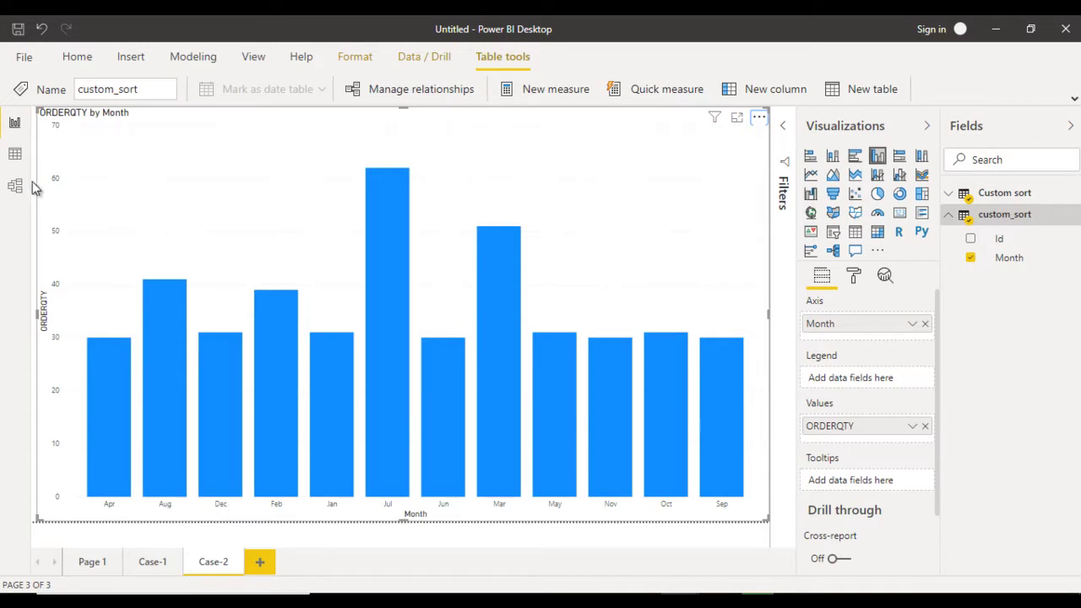
Show the rows of the custom_sort table in the data view.
{"action": "left_click", "coordinate": [15, 154]}
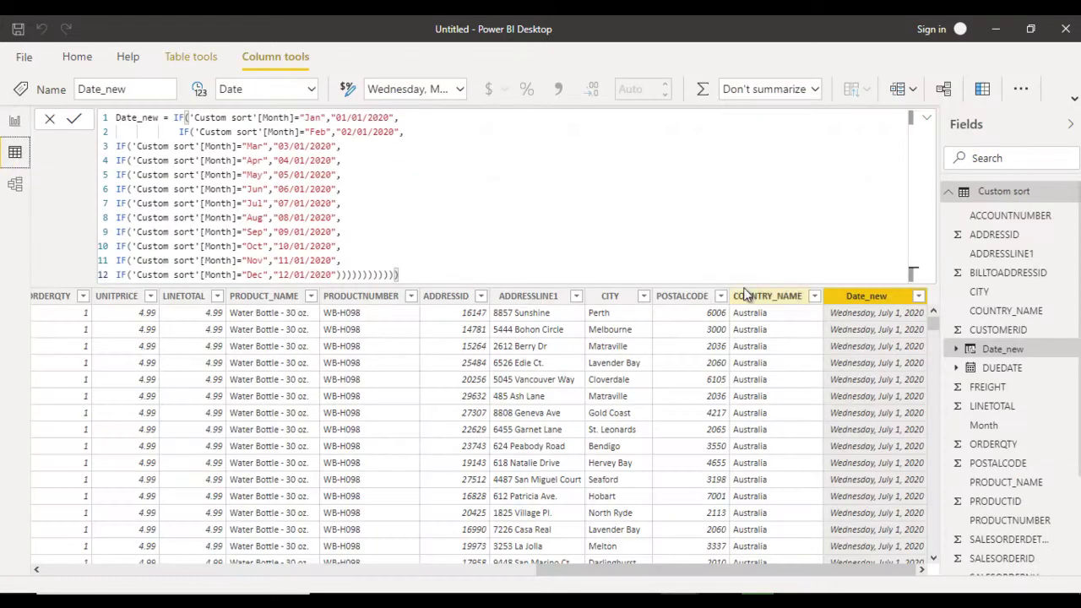
{"action": "left_click", "coordinate": [1003, 191]}
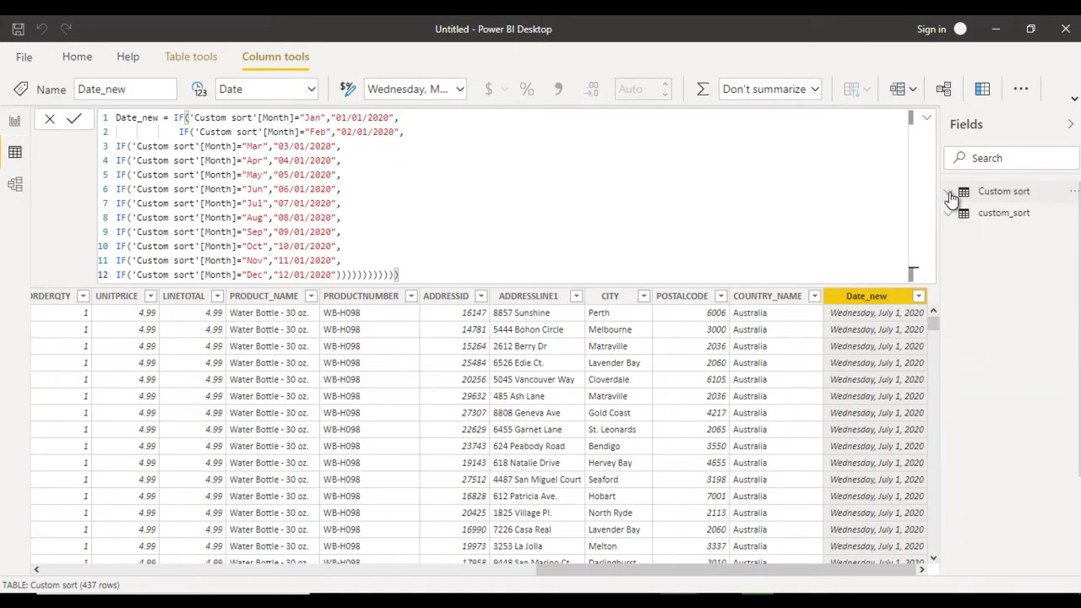
{"action": "left_click", "coordinate": [1020, 214]}
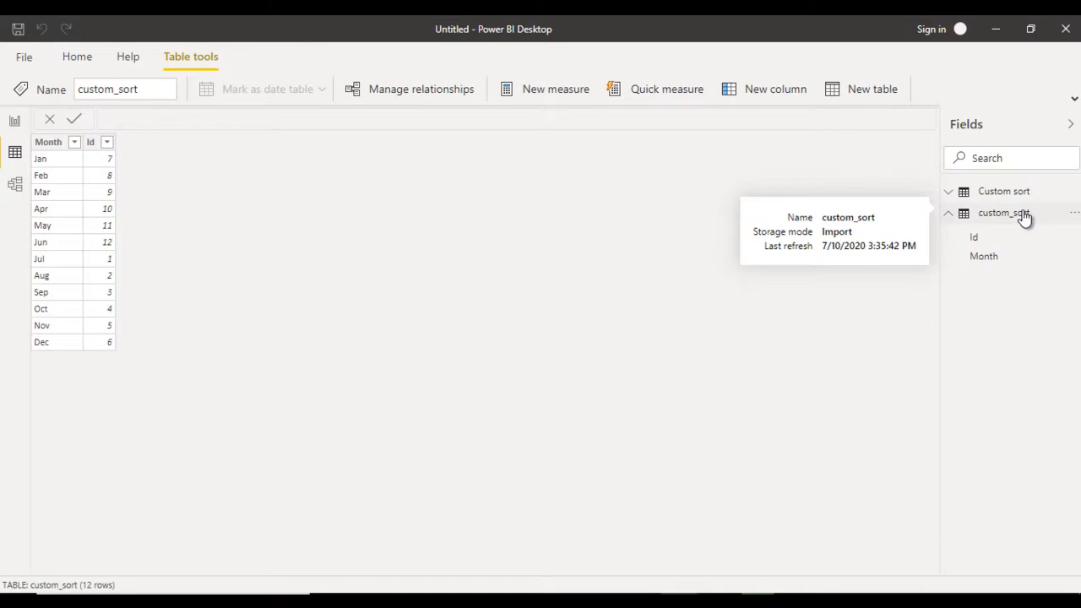
Try sorting the custom_sort table's Id column by ID and check the Case-2 chart in the report view.
{"action": "left_click", "coordinate": [93, 144]}
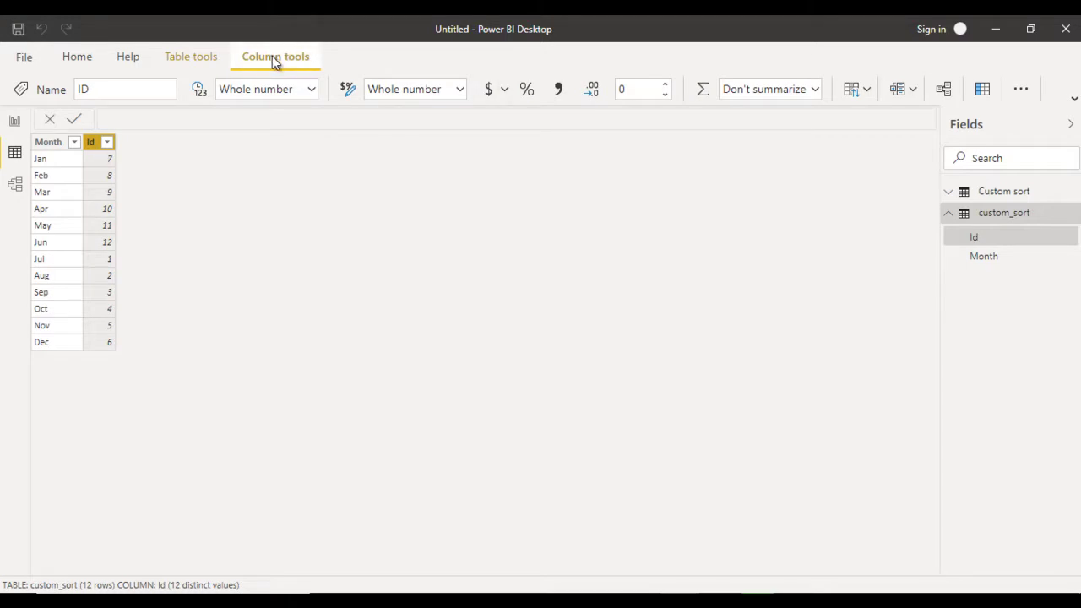
{"action": "left_click", "coordinate": [867, 93]}
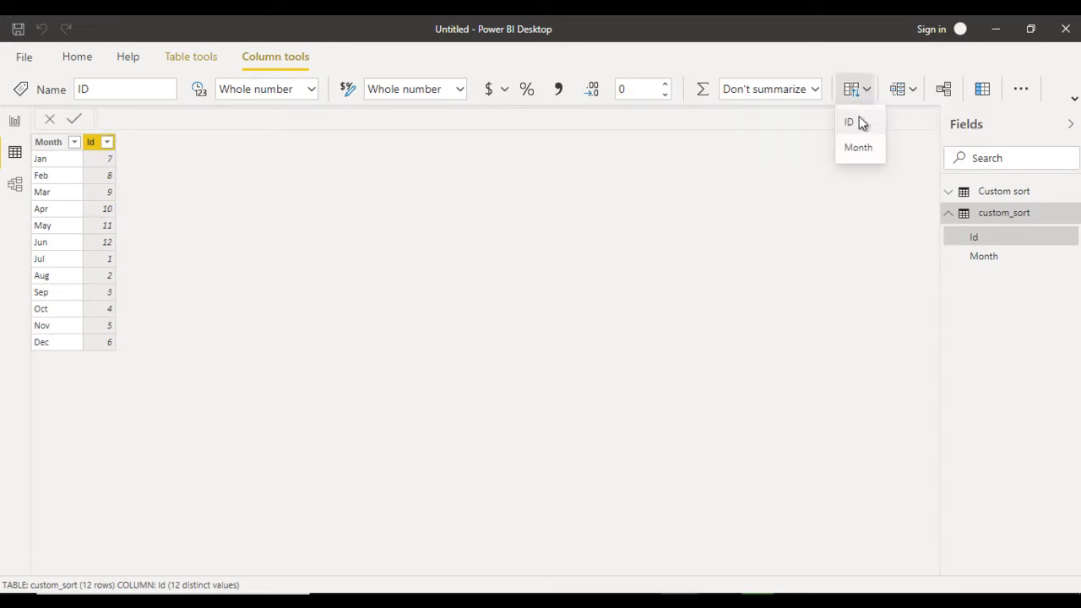
{"action": "left_click", "coordinate": [859, 124]}
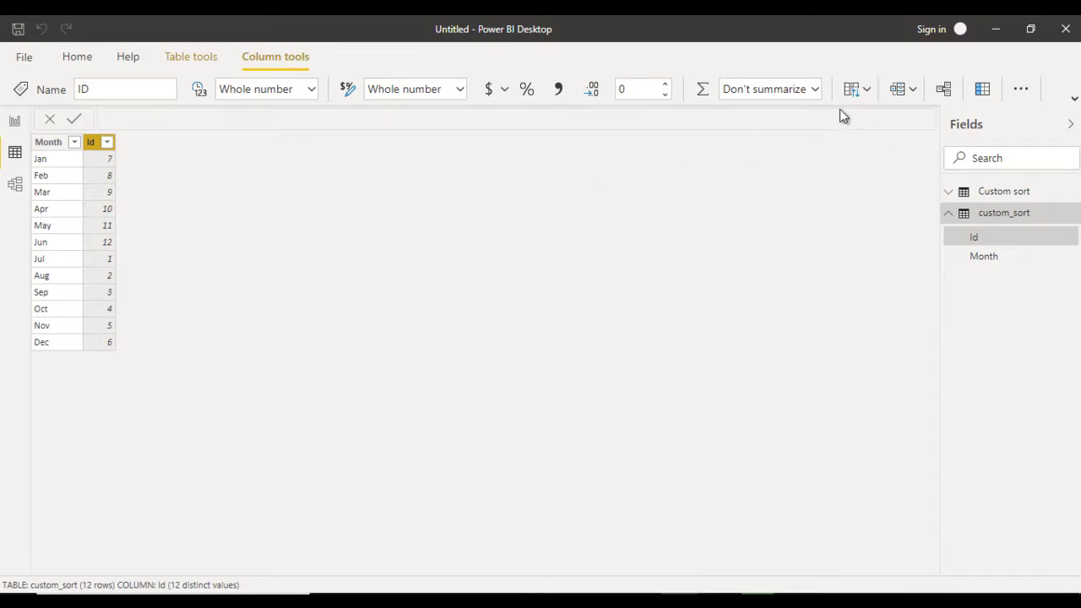
{"action": "left_click", "coordinate": [10, 122]}
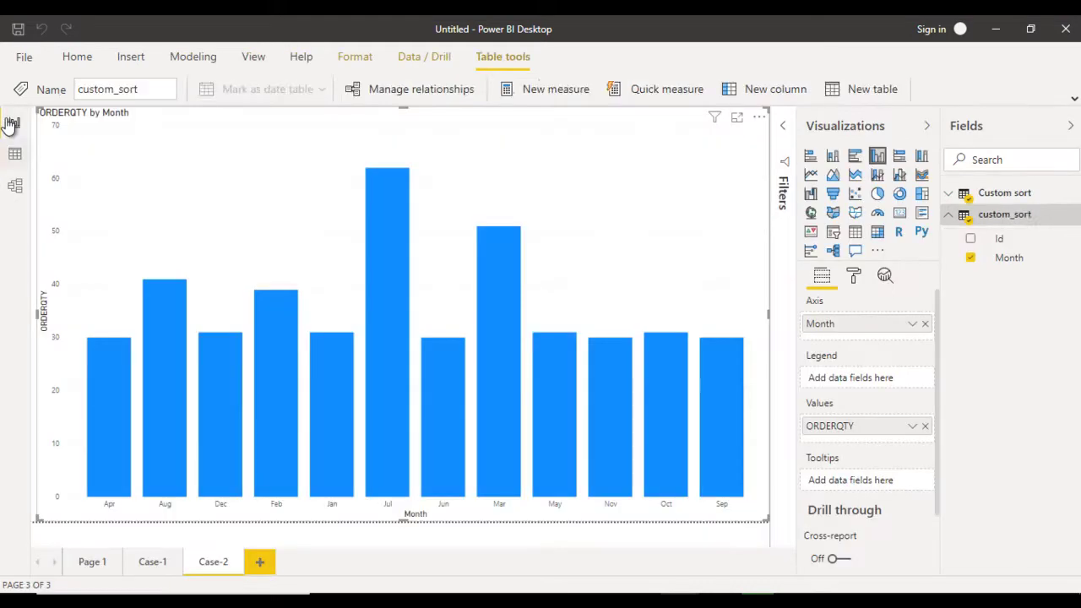
Set the custom_sort table's Month column to sort by Id and check the month order in the Case-2 chart.
{"action": "left_click", "coordinate": [14, 152]}
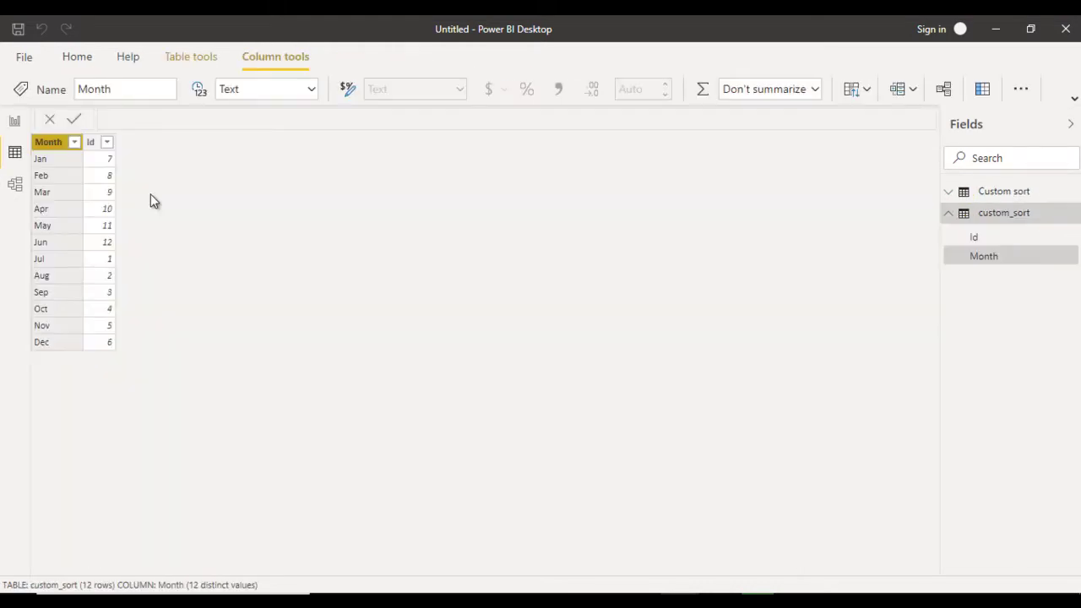
{"action": "left_click", "coordinate": [14, 121]}
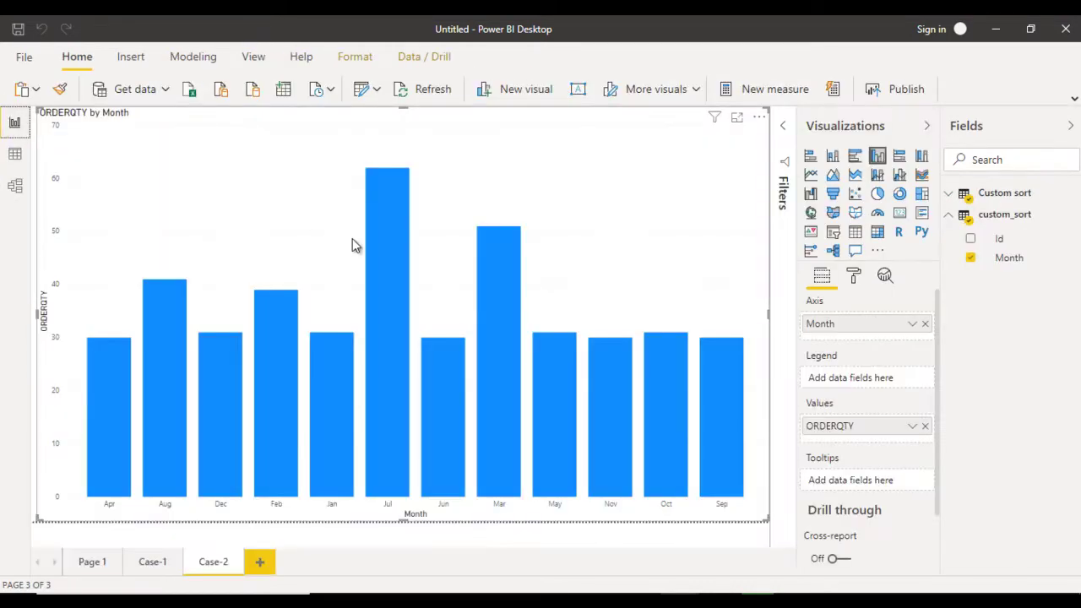
{"action": "left_click", "coordinate": [15, 153]}
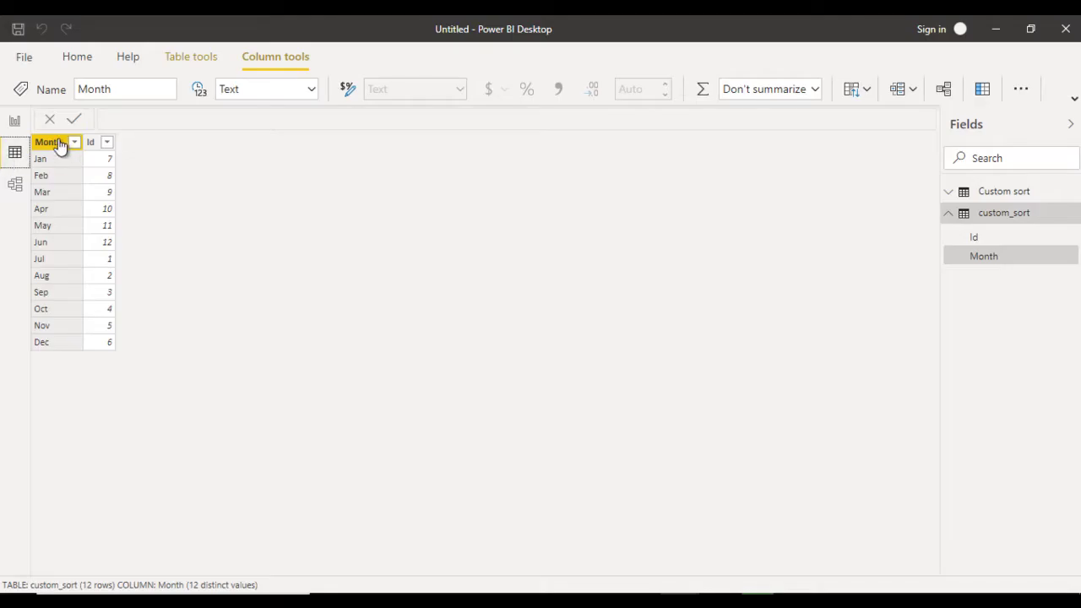
{"action": "left_click", "coordinate": [855, 93]}
{"action": "left_click", "coordinate": [16, 124]}
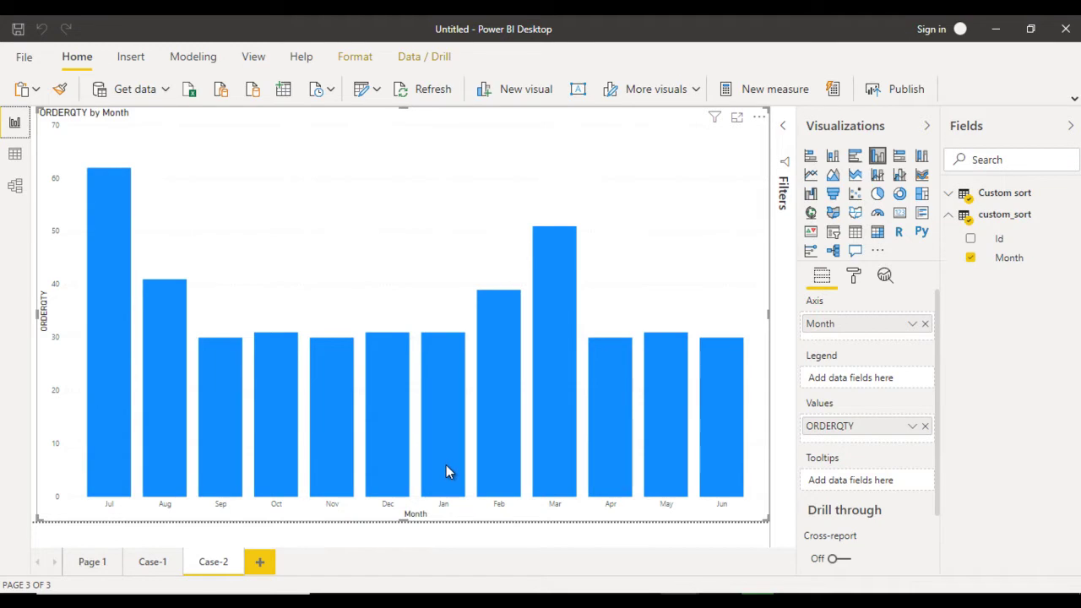
{"action": "mouse_move", "coordinate": [446, 465]}
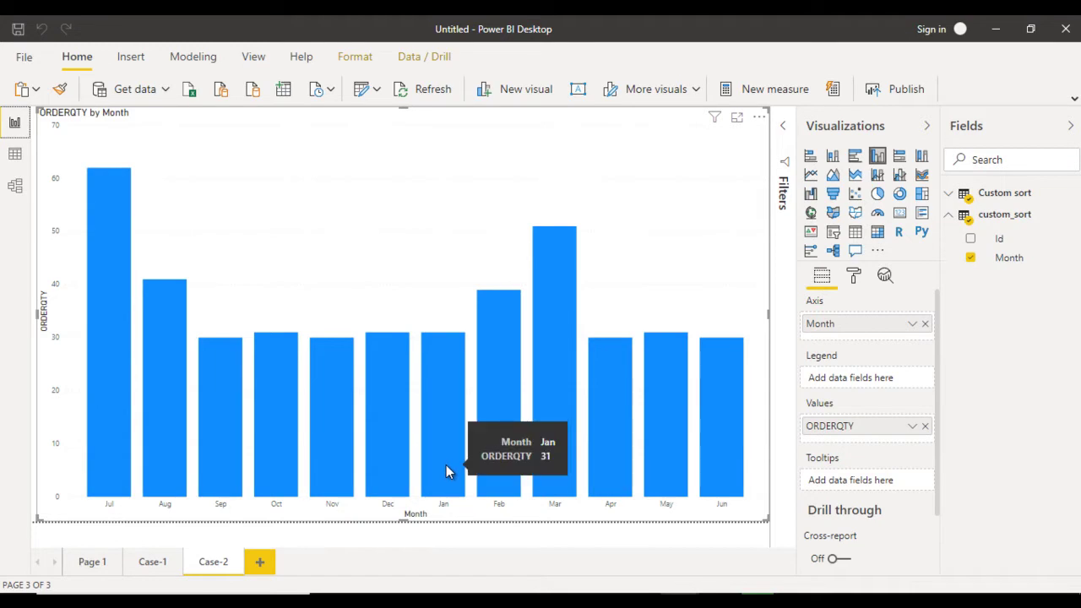